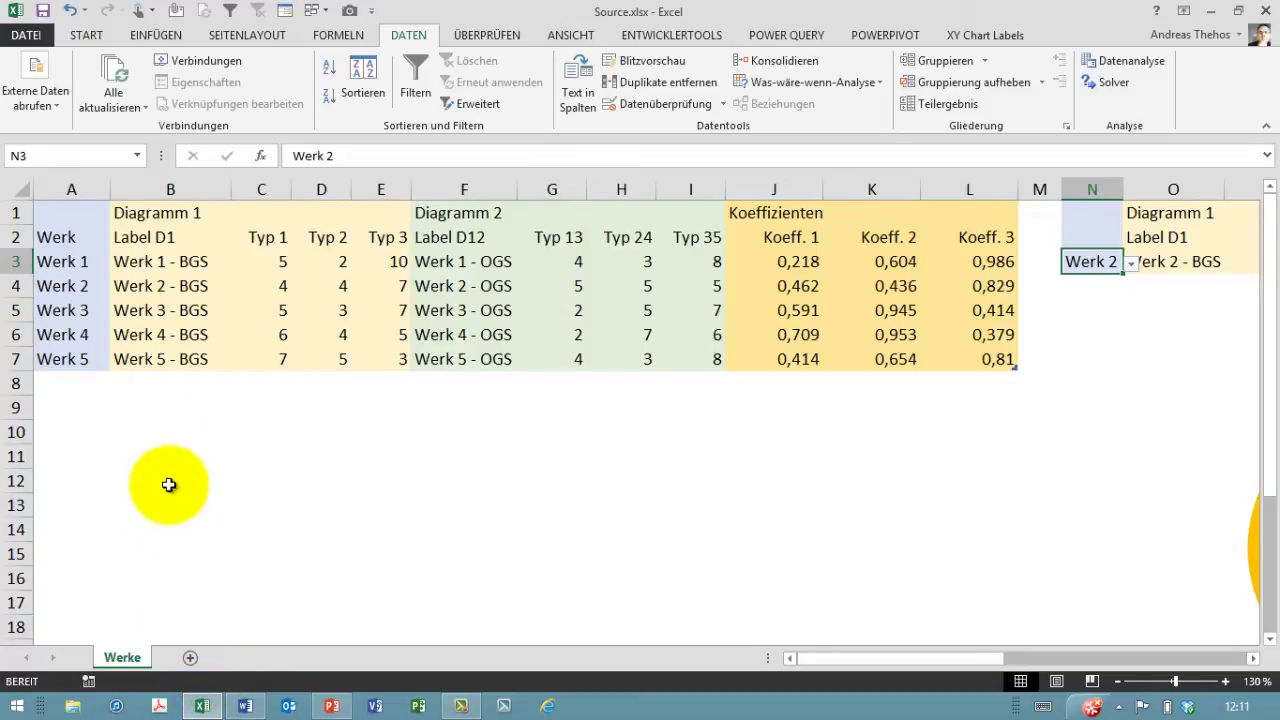
Step: Go through Werk 1's Typ and Koeff. values in its row, ending on Koeff. 1 (0,218)
{"action": "left_click_drag", "start_coordinate": [70, 260], "coordinate": [990, 260]}
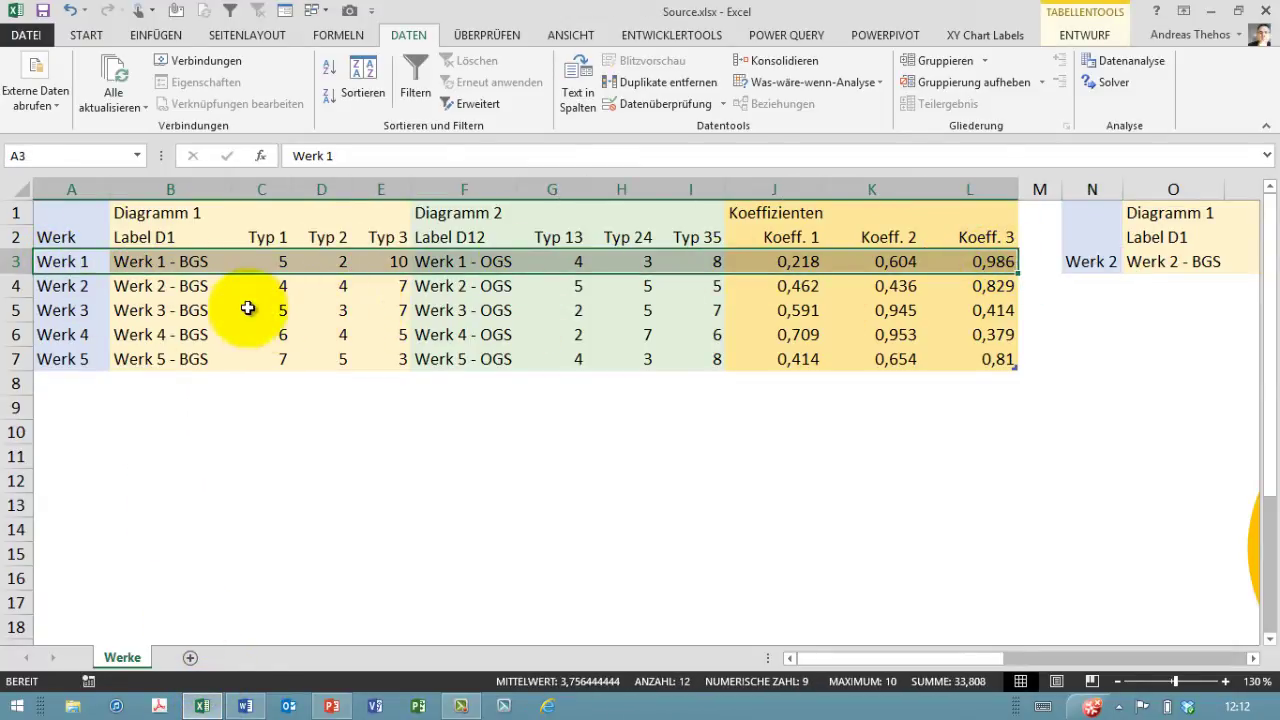
{"action": "left_click", "coordinate": [264, 265]}
{"action": "left_click", "coordinate": [329, 258]}
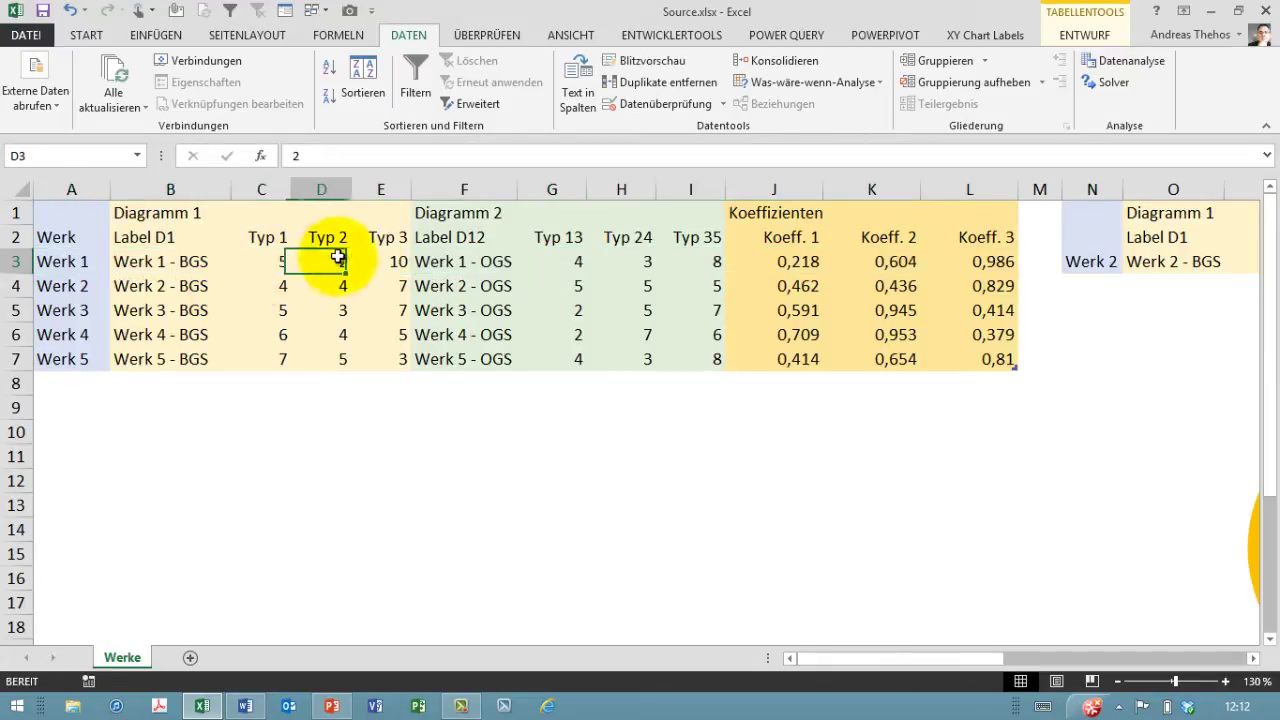
{"action": "left_click", "coordinate": [390, 259]}
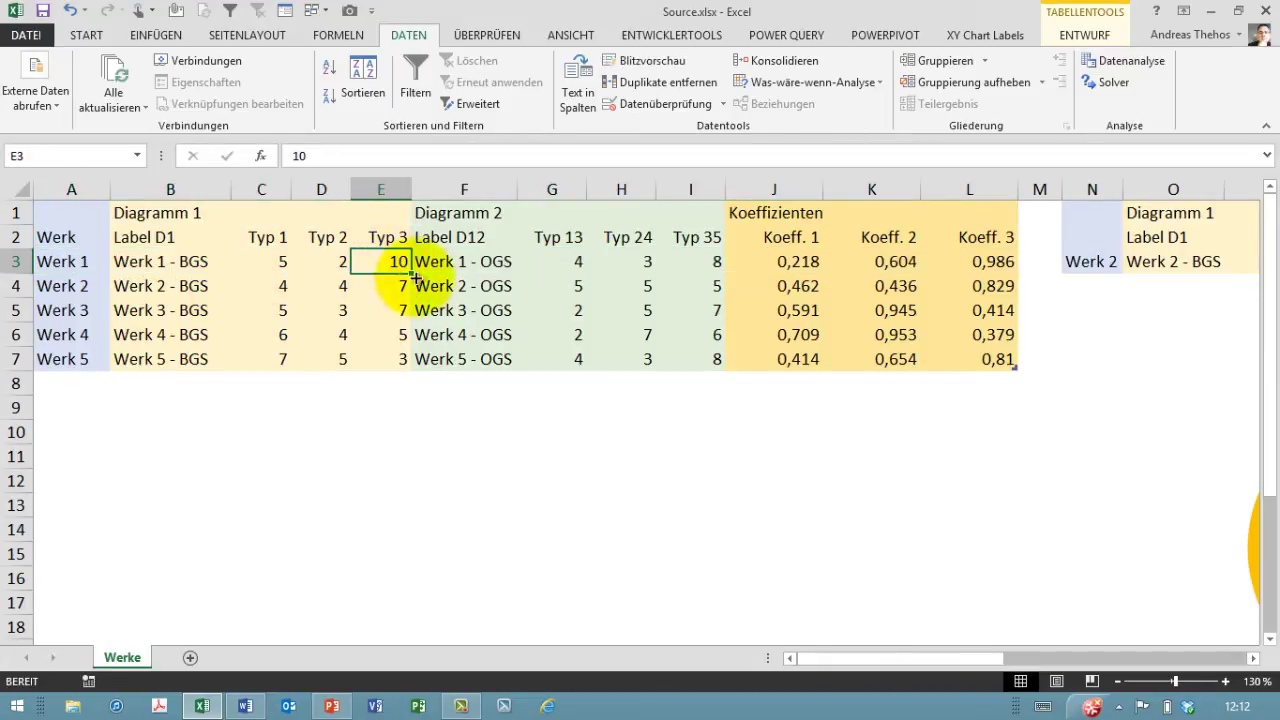
{"action": "left_click", "coordinate": [564, 270]}
{"action": "left_click", "coordinate": [620, 262]}
{"action": "left_click", "coordinate": [697, 262]}
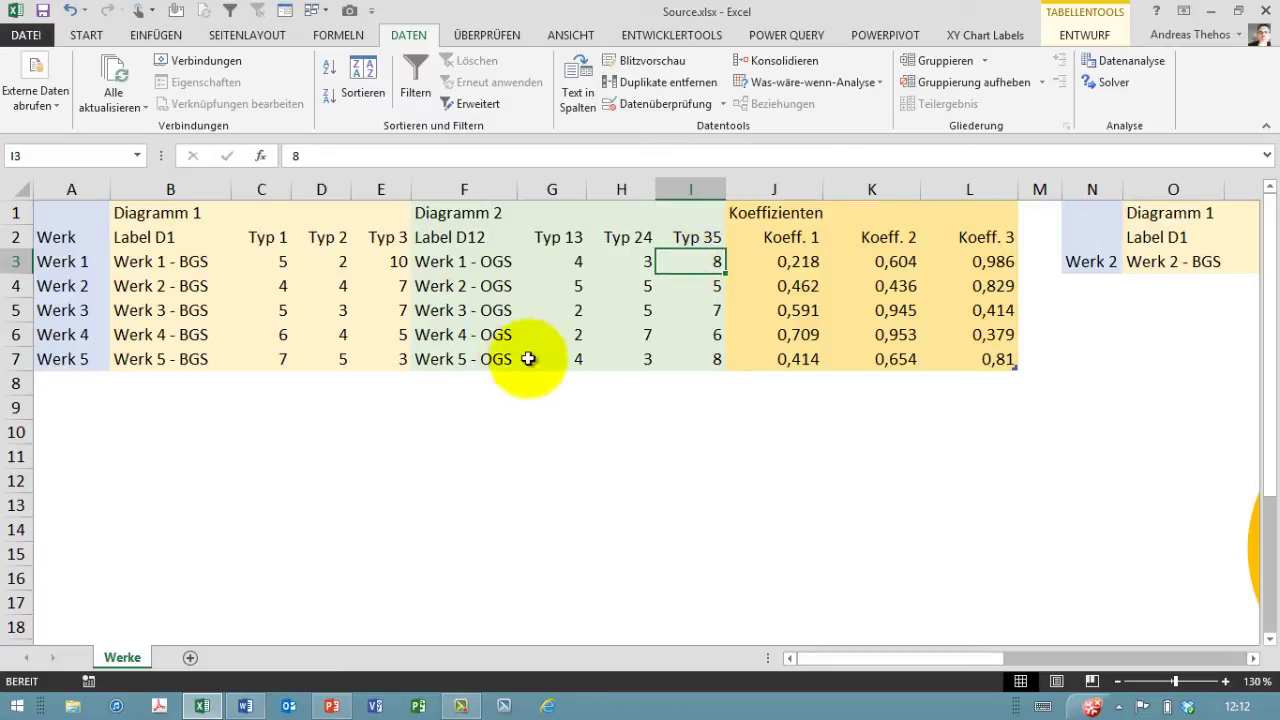
{"action": "left_click", "coordinate": [783, 261]}
{"action": "left_click", "coordinate": [868, 261]}
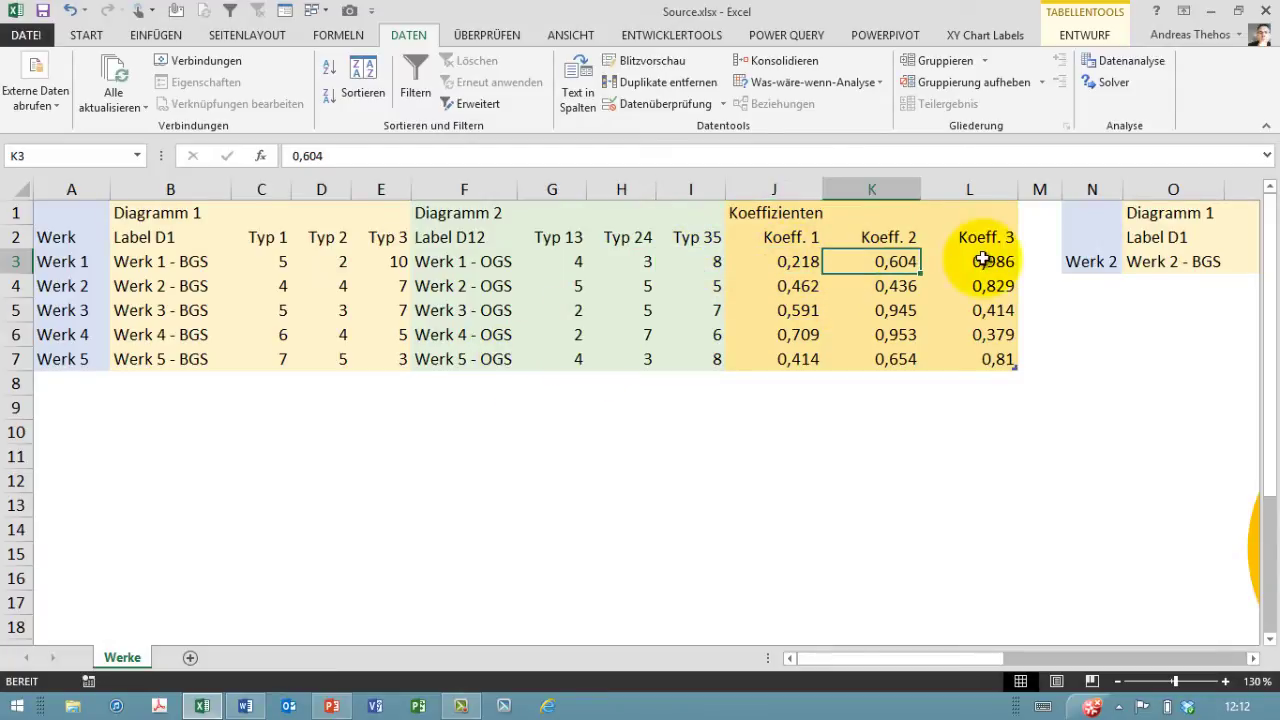
{"action": "left_click", "coordinate": [985, 261]}
{"action": "left_click", "coordinate": [883, 263]}
{"action": "left_click", "coordinate": [774, 256]}
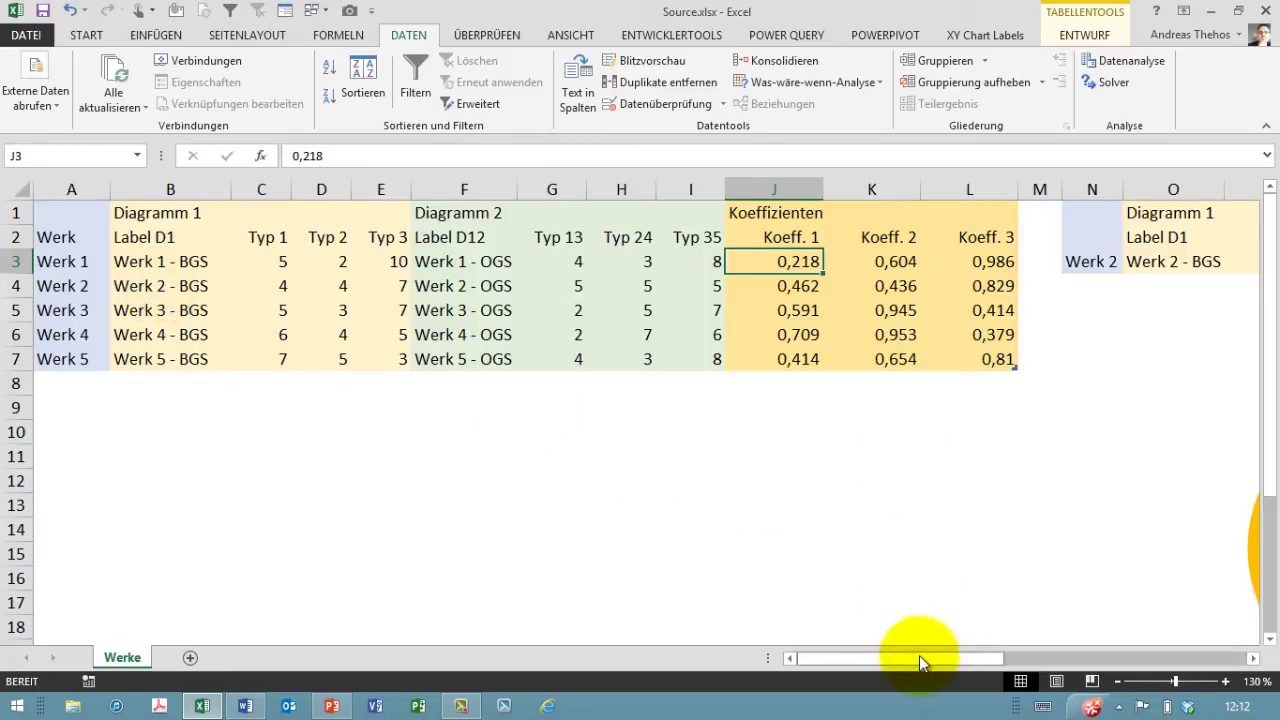
Step: Choose Werk 1 from the plant drop-down in cell N3, then switch to the Word report
{"action": "left_click_drag", "start_coordinate": [919, 658], "coordinate": [1131, 660]}
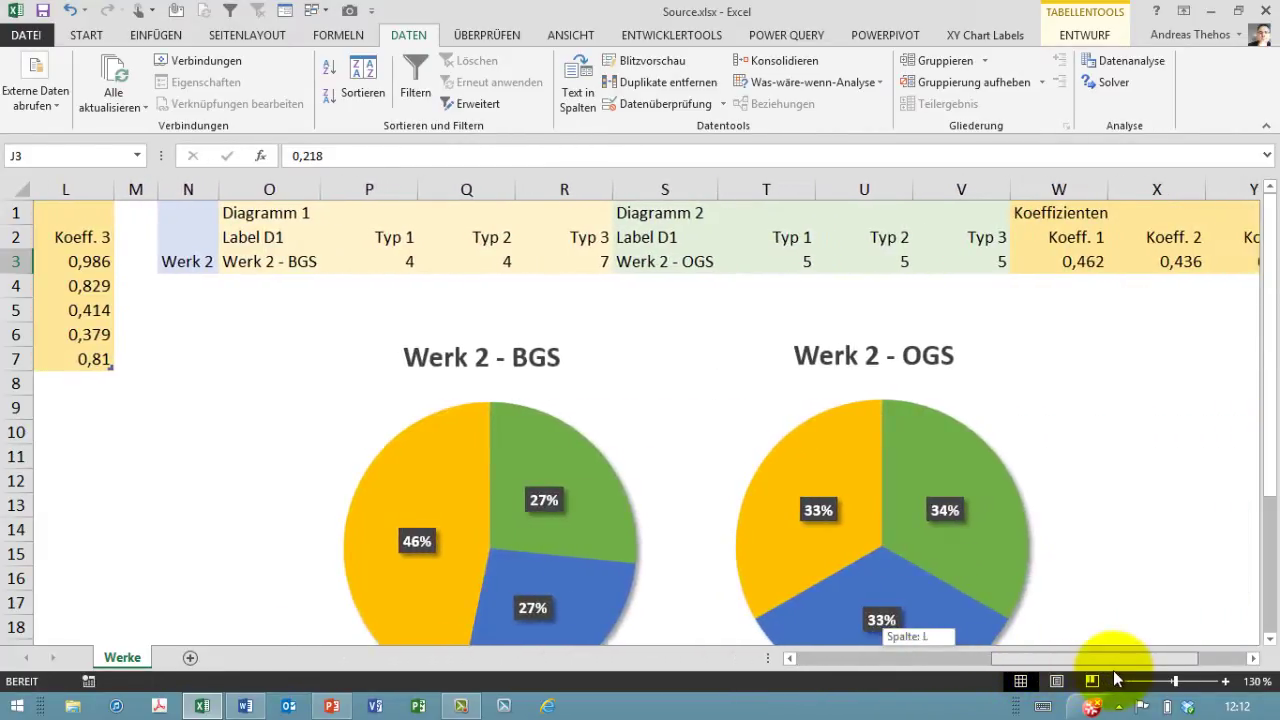
{"action": "left_click", "coordinate": [216, 260]}
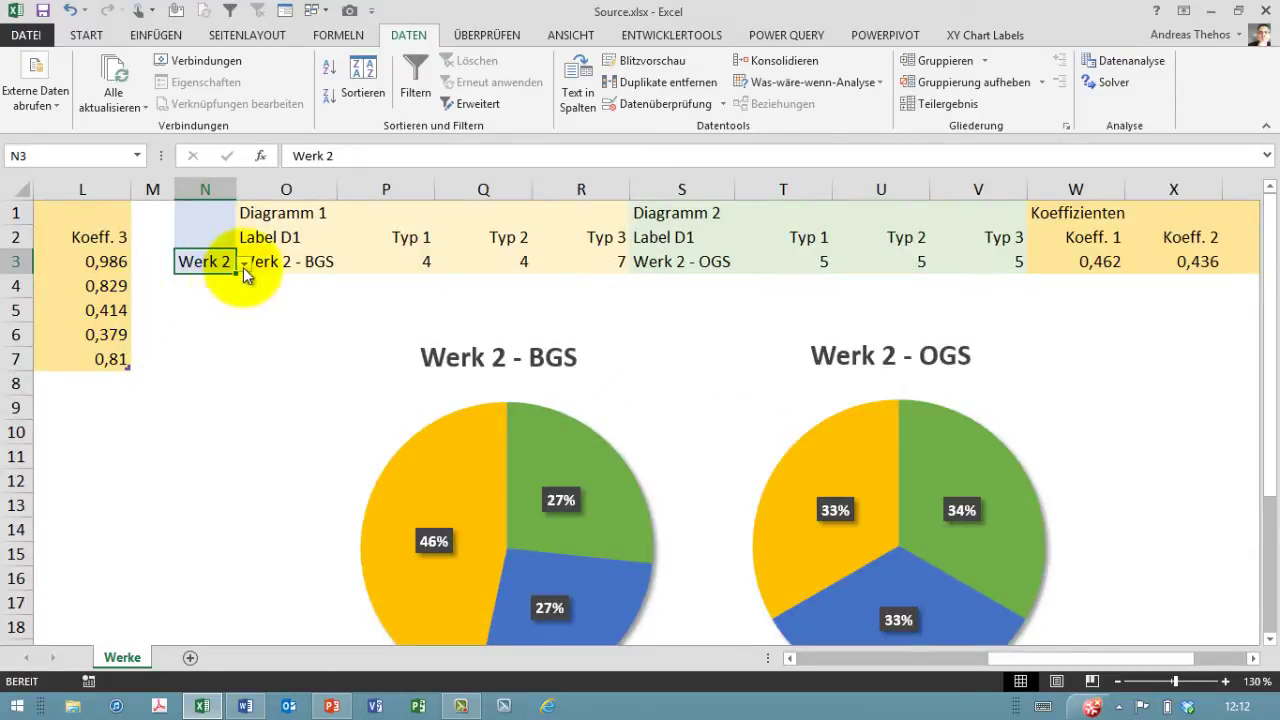
{"action": "left_click", "coordinate": [243, 262]}
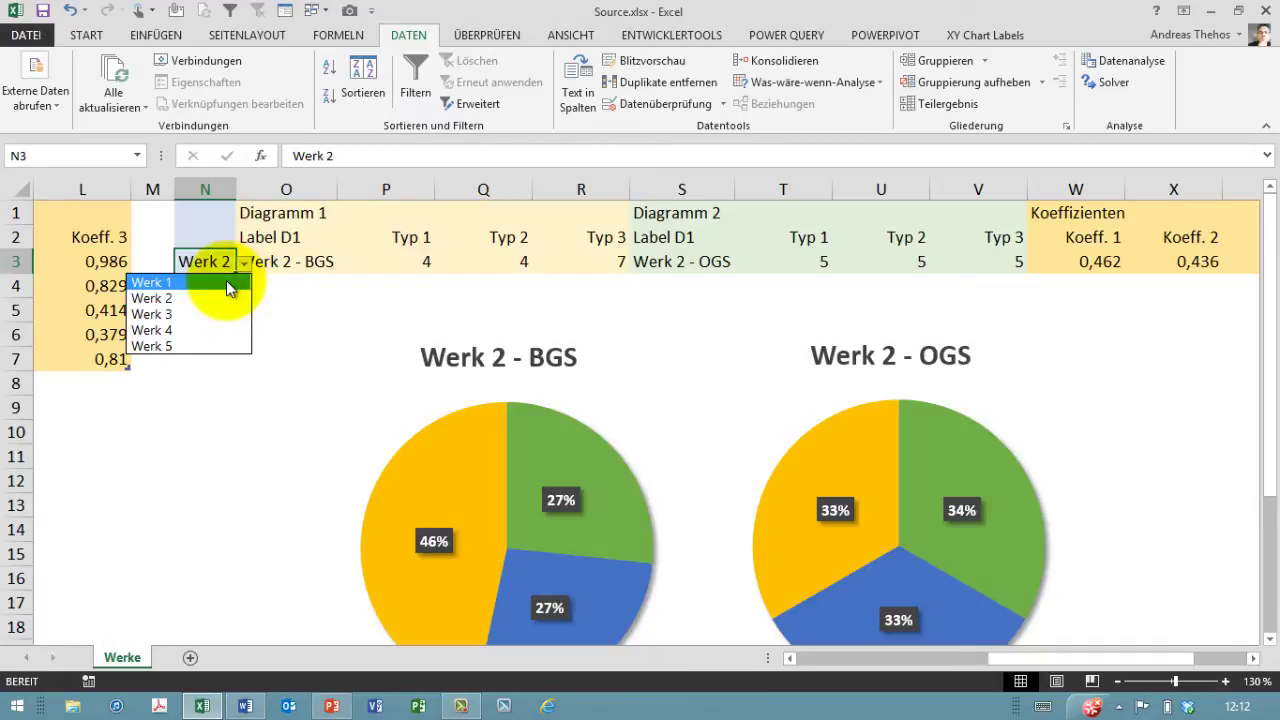
{"action": "left_click", "coordinate": [227, 284]}
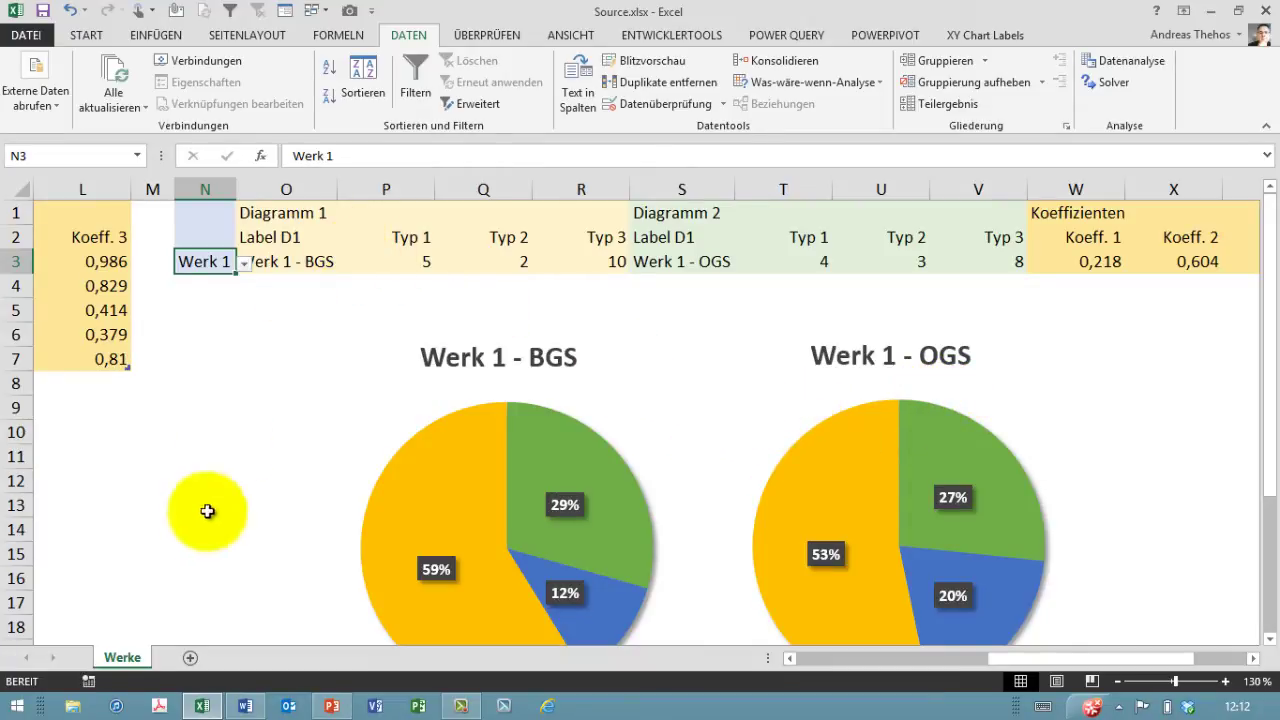
{"action": "left_click", "coordinate": [245, 706]}
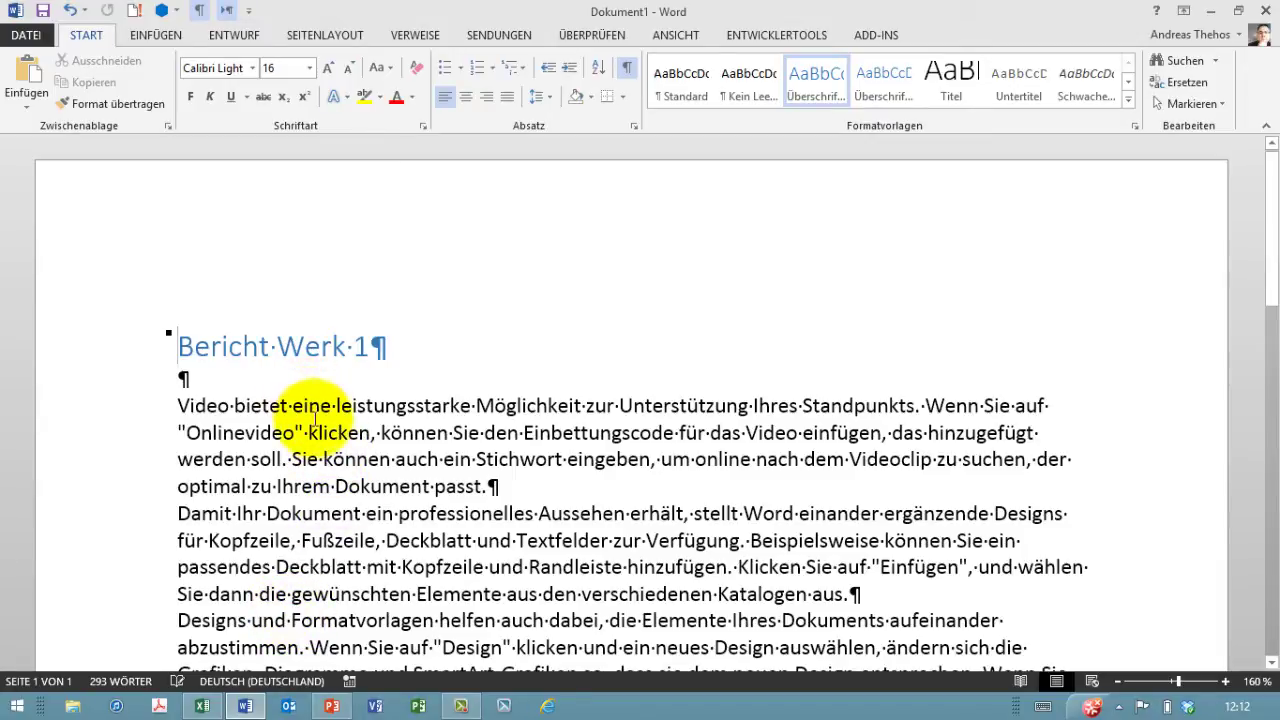
{"action": "scroll", "coordinate": [435, 340], "scroll_direction": "down", "scroll_amount": 3}
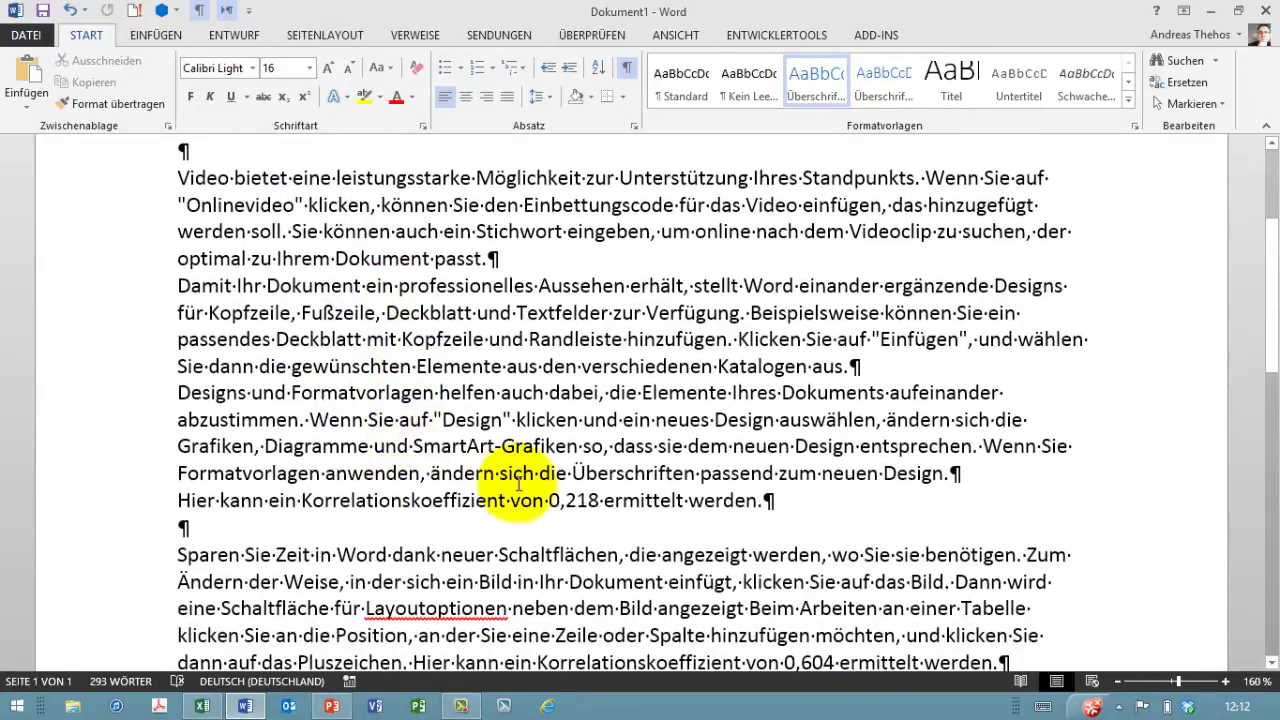
{"action": "left_click_drag", "start_coordinate": [543, 500], "coordinate": [598, 500]}
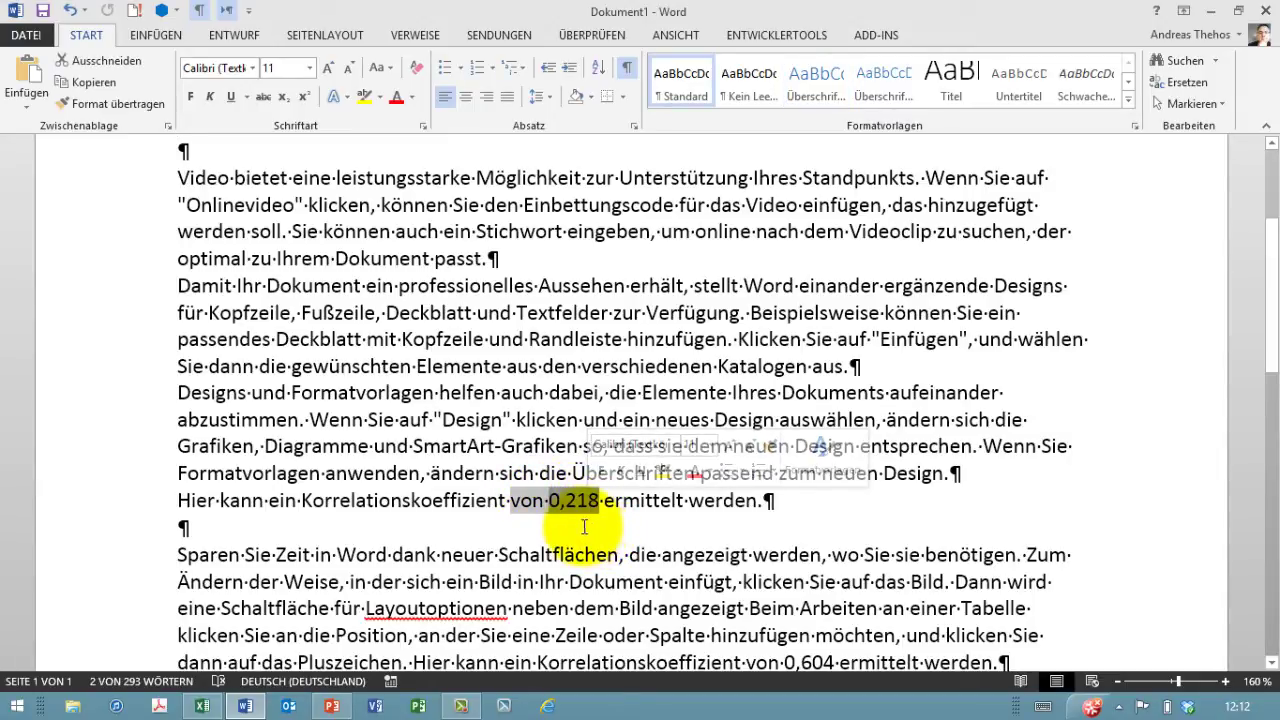
{"action": "left_click", "coordinate": [202, 706]}
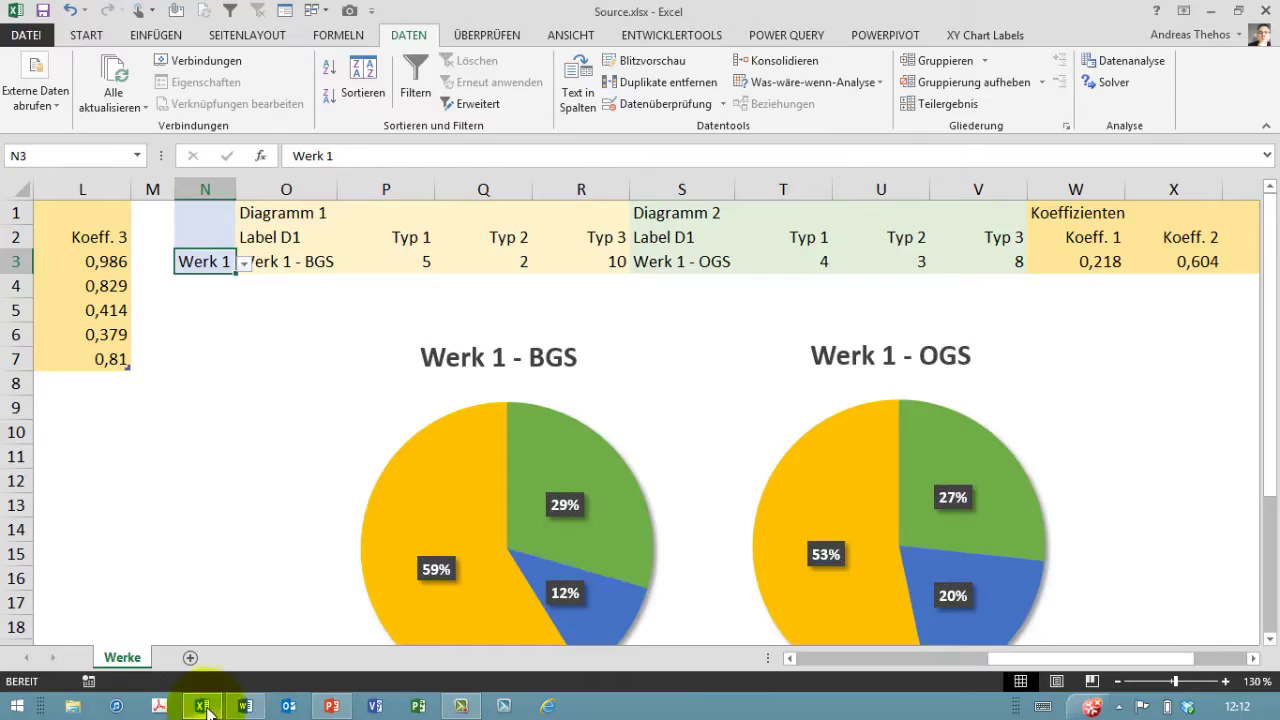
{"action": "left_click", "coordinate": [1070, 266]}
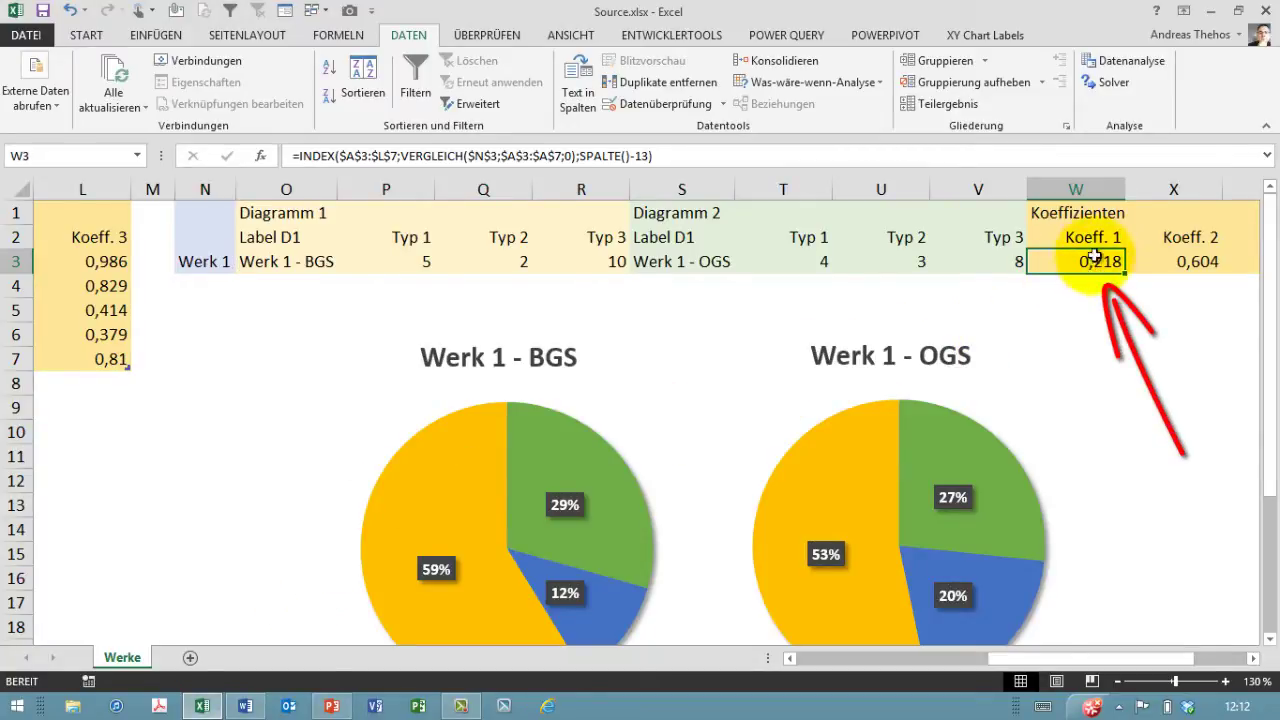
{"action": "left_click", "coordinate": [245, 706]}
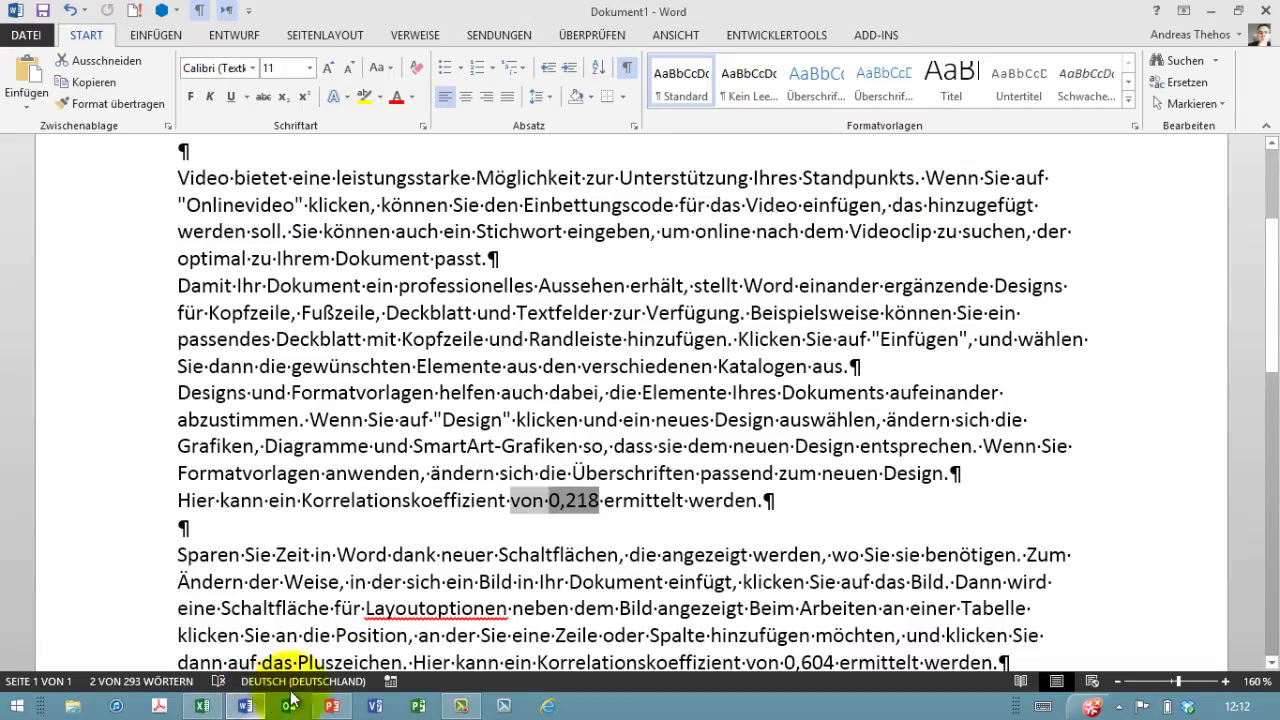
{"action": "scroll", "coordinate": [576, 575], "scroll_direction": "down", "scroll_amount": 3}
{"action": "scroll", "coordinate": [576, 575], "scroll_direction": "down", "scroll_amount": 2}
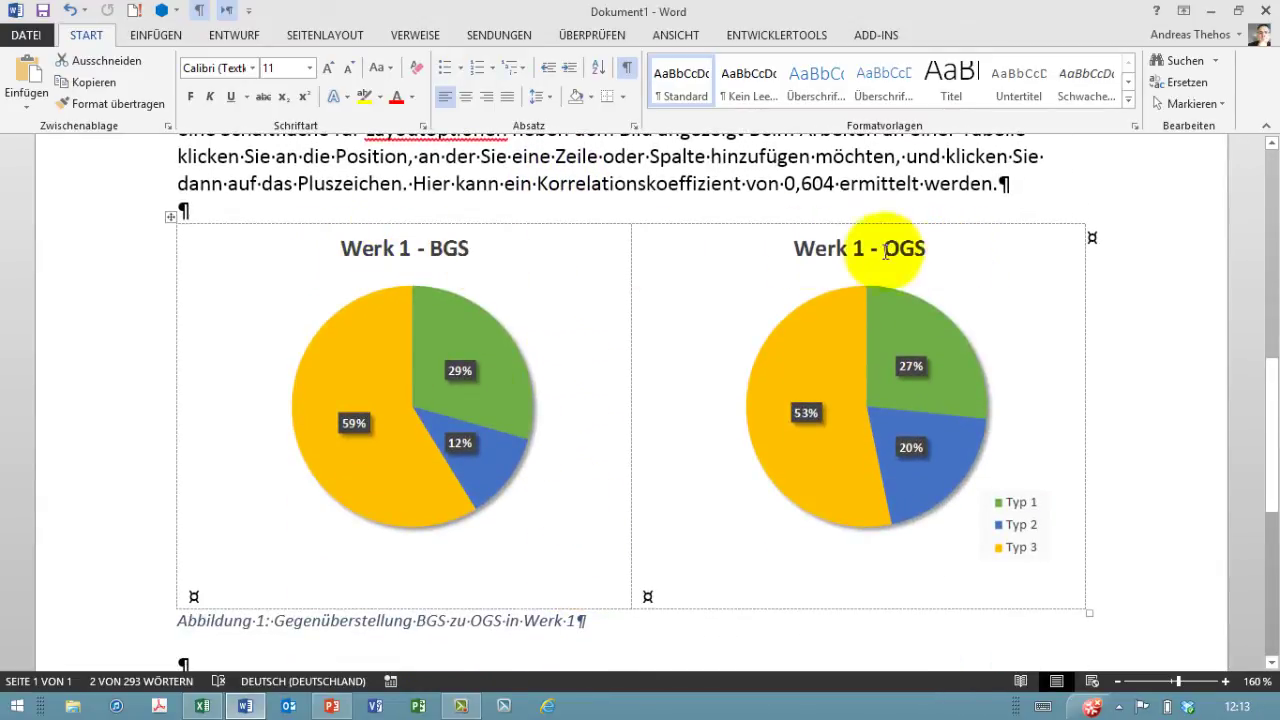
{"action": "scroll", "coordinate": [700, 440], "scroll_direction": "down", "scroll_amount": 3}
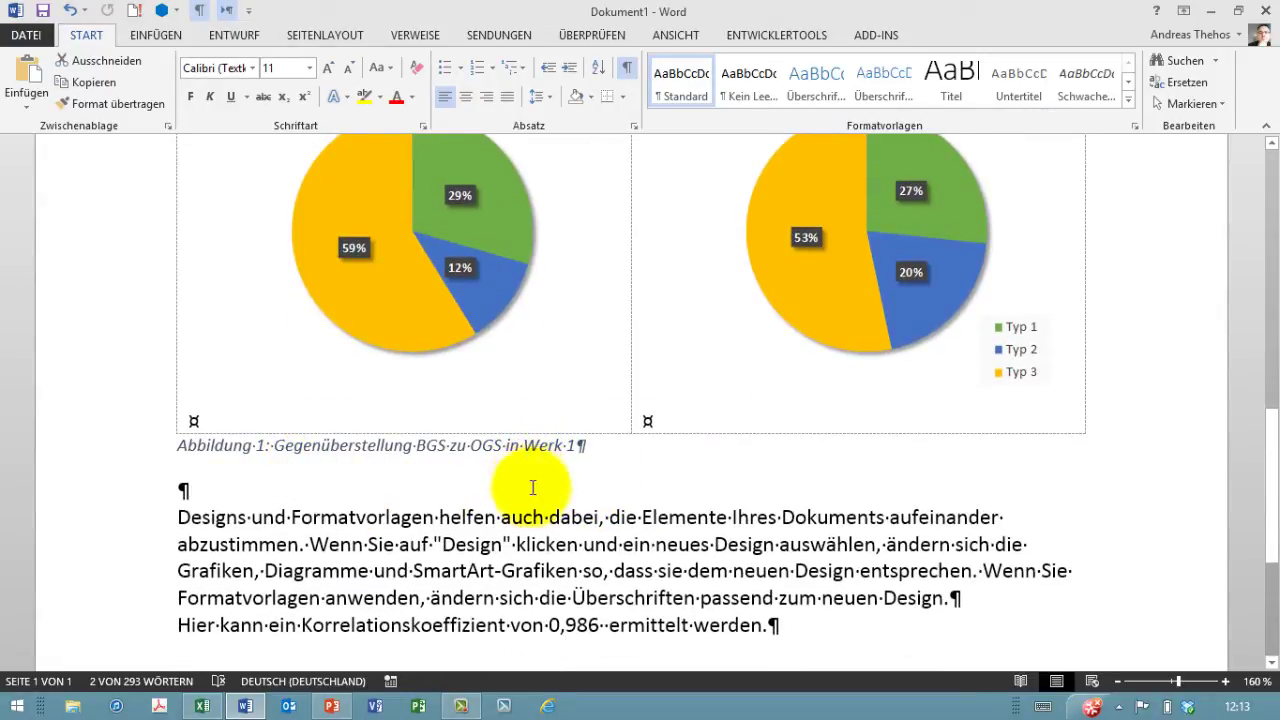
{"action": "scroll", "coordinate": [520, 500], "scroll_direction": "down", "scroll_amount": 3}
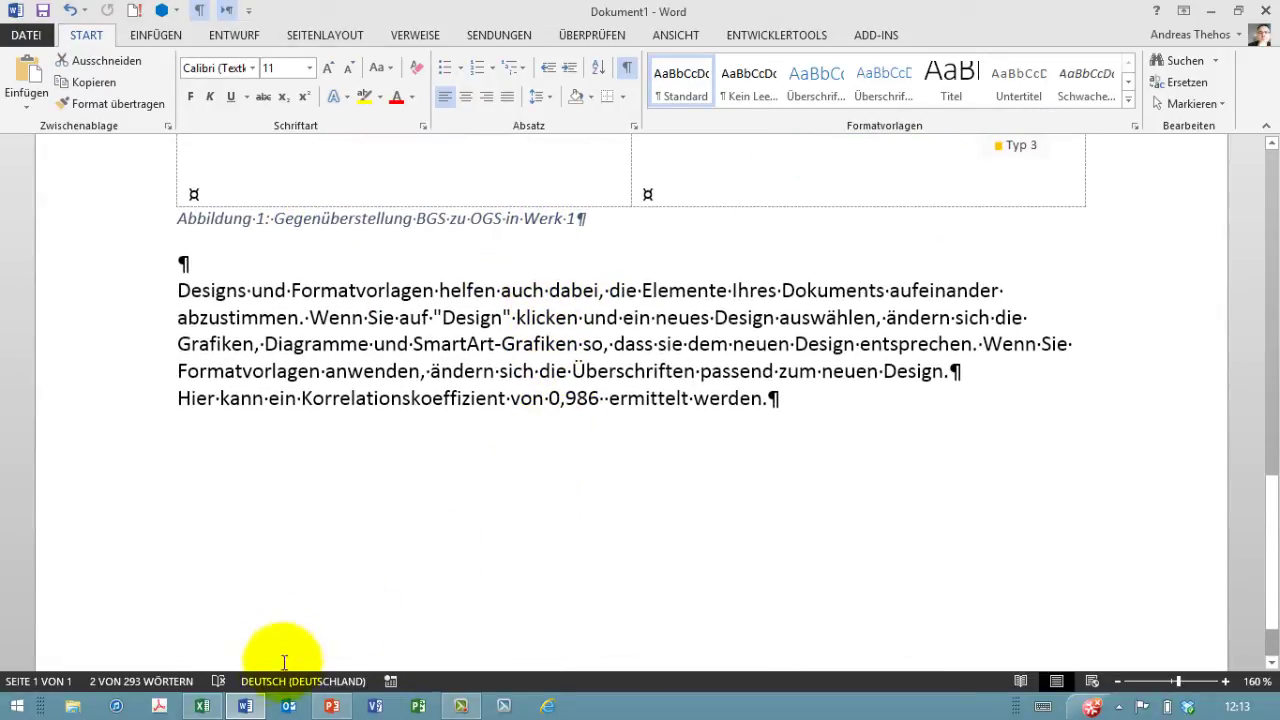
Step: Back in Excel, set cell N3's plant to Werk 2, then return to the Word report
{"action": "left_click", "coordinate": [205, 708]}
{"action": "left_click", "coordinate": [216, 279]}
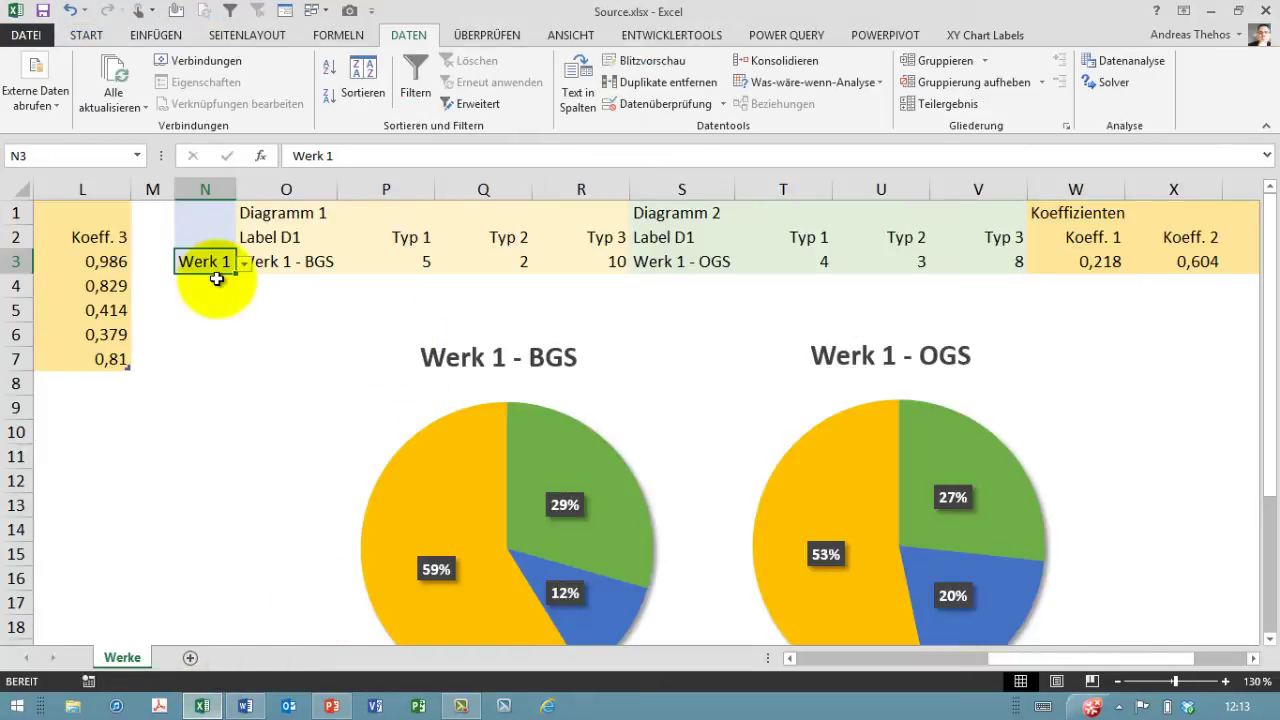
{"action": "left_click", "coordinate": [244, 264]}
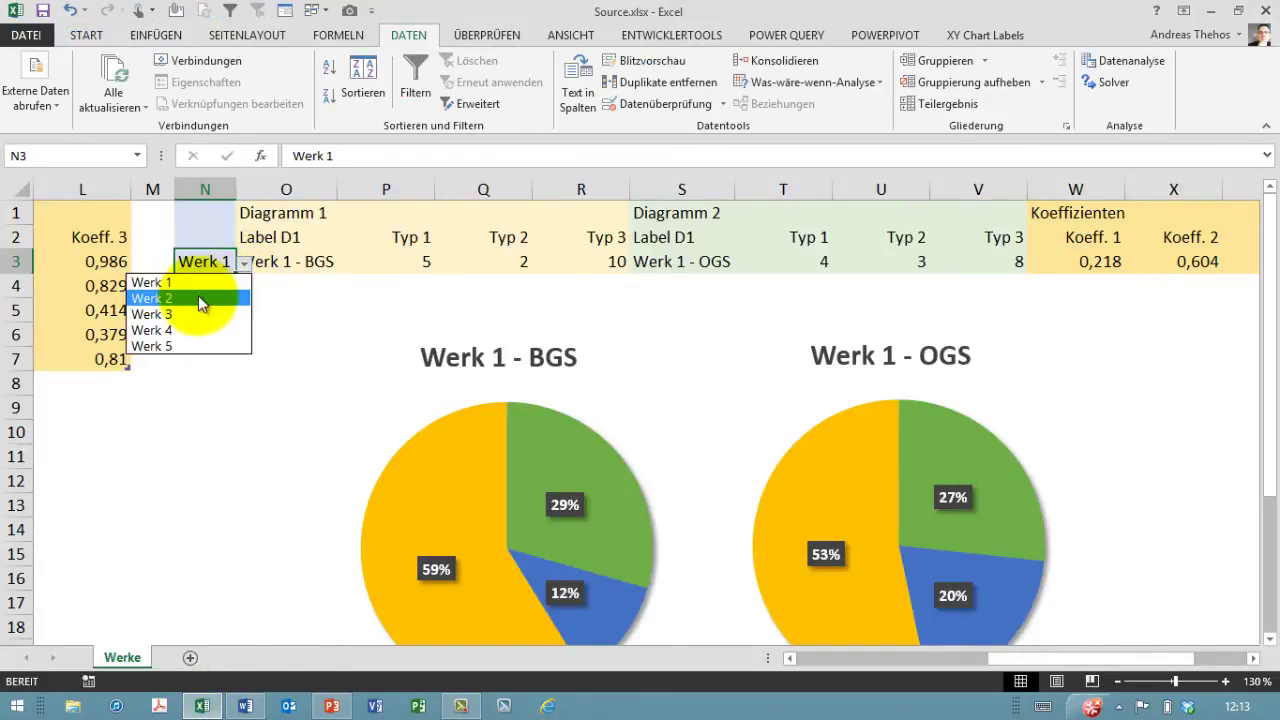
{"action": "left_click", "coordinate": [195, 297]}
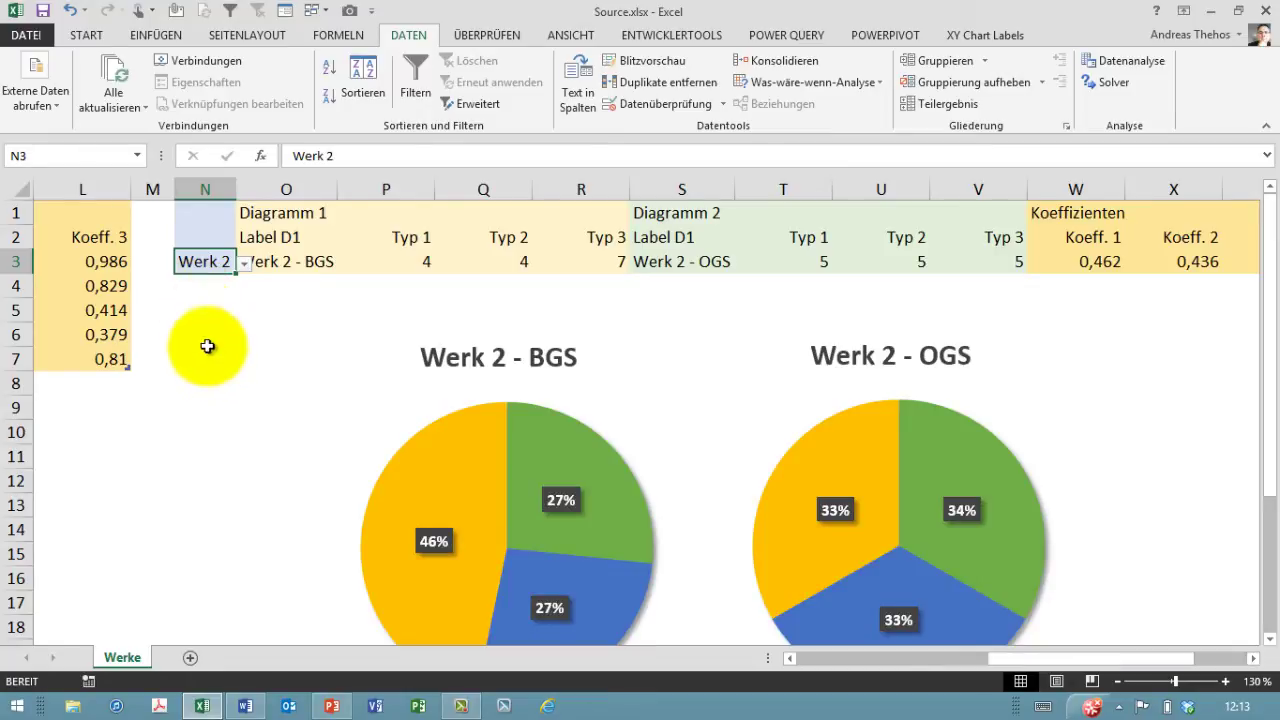
{"action": "left_click", "coordinate": [246, 707]}
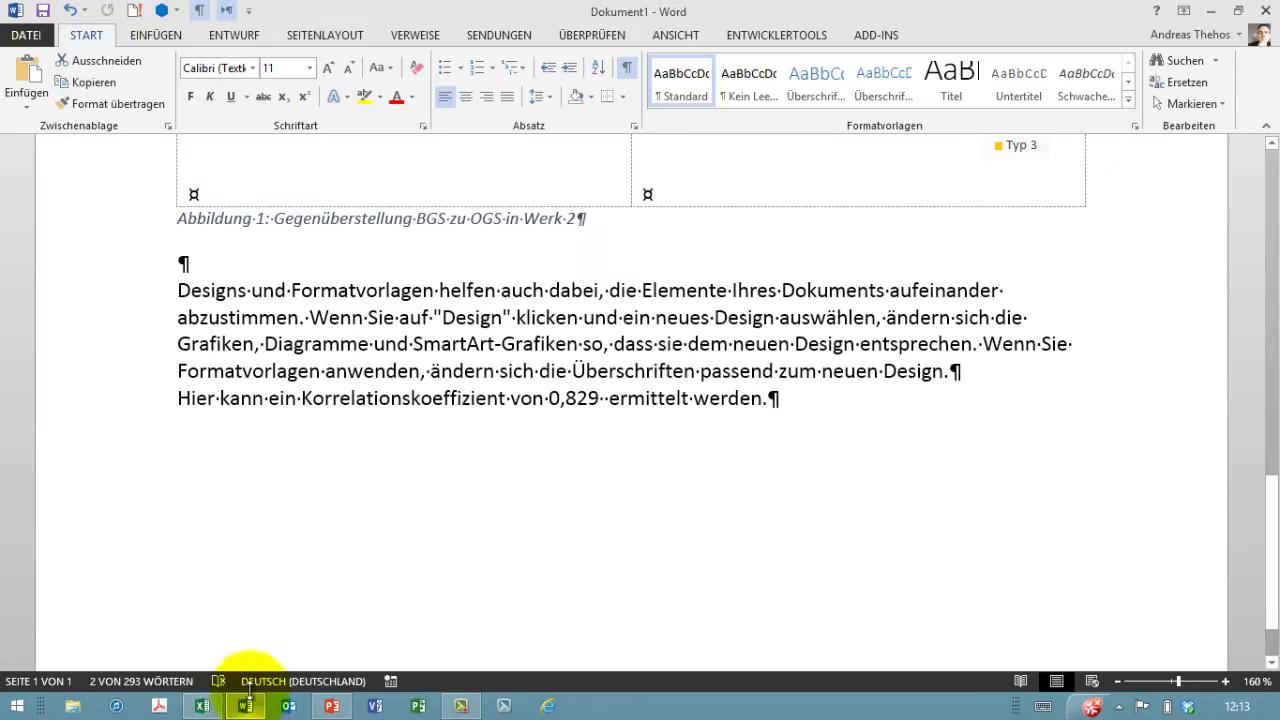
Step: Scroll through the 'Bericht Werk 2' report, checking coefficients 0,462 and 0,436 and the pie charts
{"action": "scroll", "coordinate": [548, 600], "scroll_direction": "up", "scroll_amount": 5}
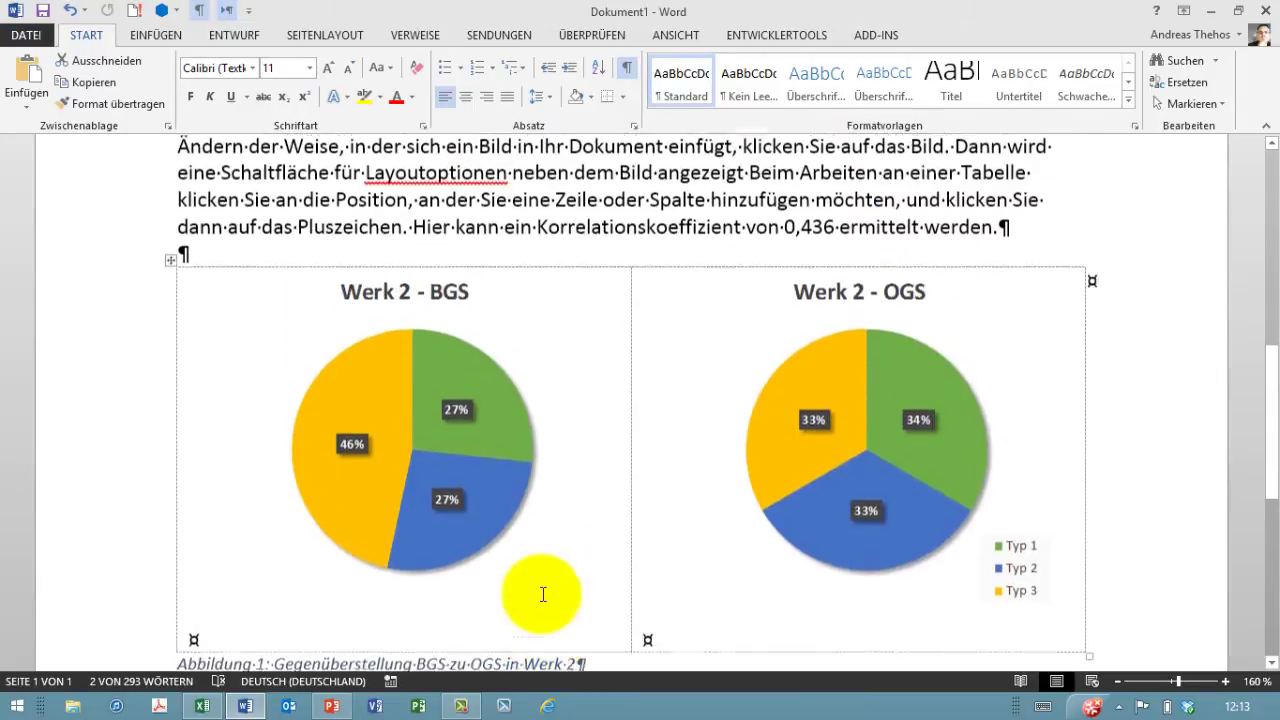
{"action": "scroll", "coordinate": [543, 594], "scroll_direction": "up", "scroll_amount": 2}
{"action": "scroll", "coordinate": [540, 595], "scroll_direction": "up", "scroll_amount": 2}
{"action": "scroll", "coordinate": [538, 596], "scroll_direction": "up", "scroll_amount": 3}
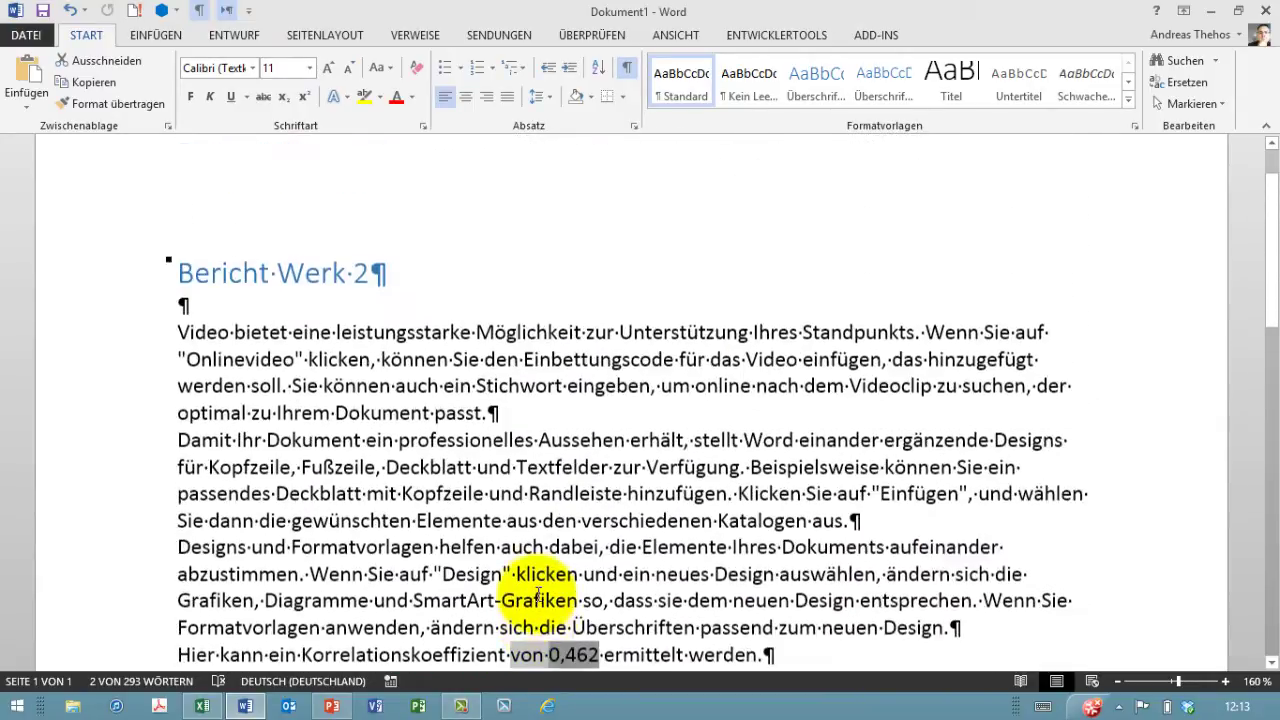
{"action": "scroll", "coordinate": [525, 540], "scroll_direction": "up", "scroll_amount": 2}
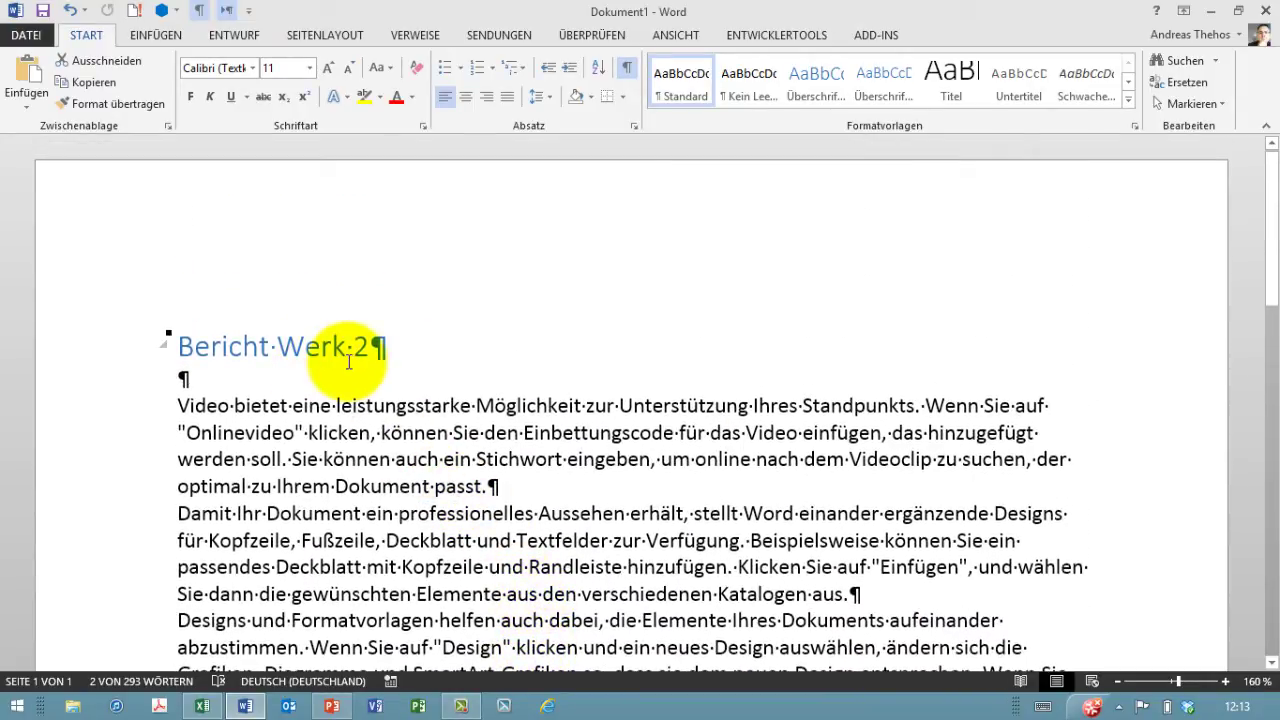
{"action": "scroll", "coordinate": [358, 364], "scroll_direction": "down", "scroll_amount": 3}
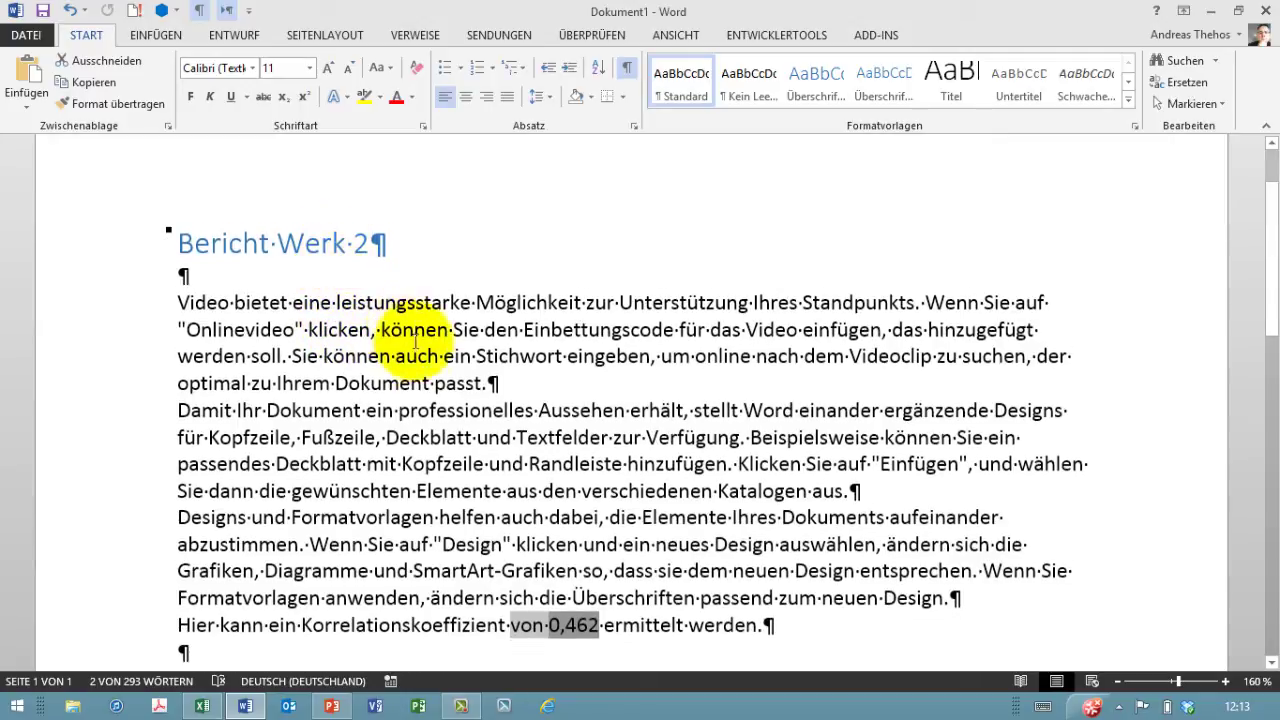
{"action": "scroll", "coordinate": [500, 450], "scroll_direction": "down", "scroll_amount": 2}
{"action": "scroll", "coordinate": [571, 535], "scroll_direction": "down", "scroll_amount": 2}
{"action": "scroll", "coordinate": [540, 500], "scroll_direction": "down", "scroll_amount": 2}
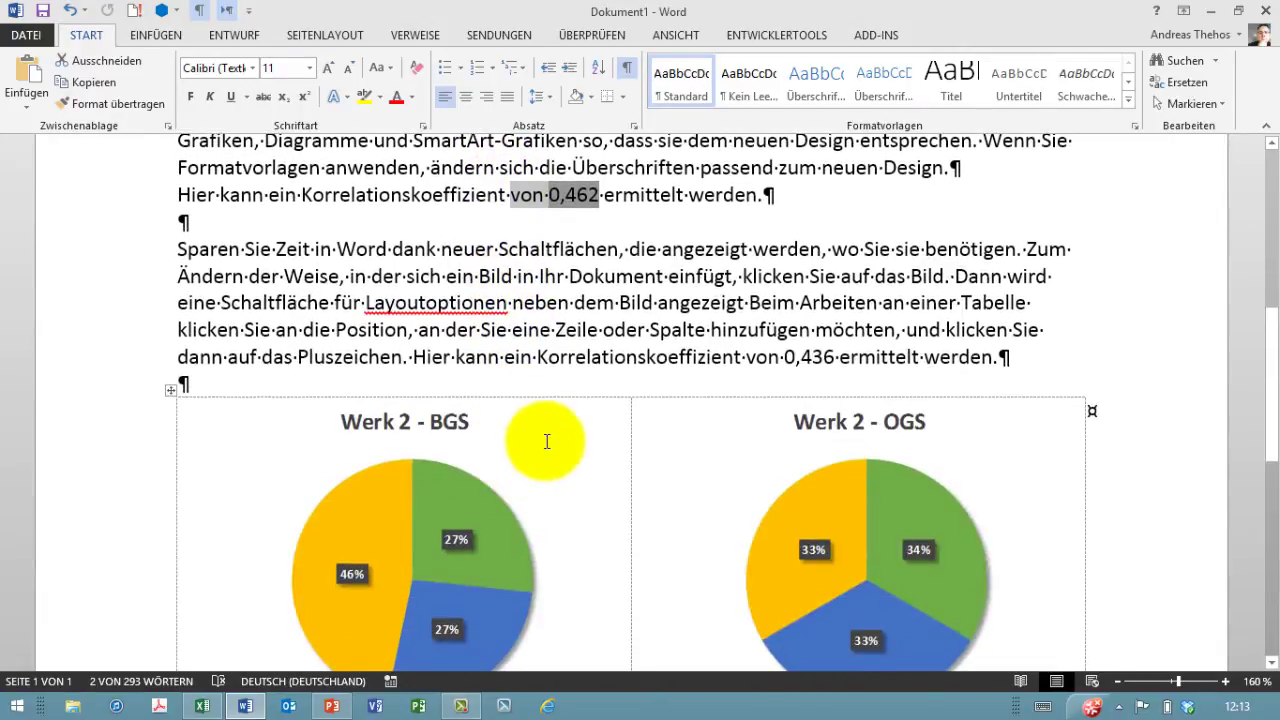
{"action": "scroll", "coordinate": [547, 441], "scroll_direction": "up", "scroll_amount": 3}
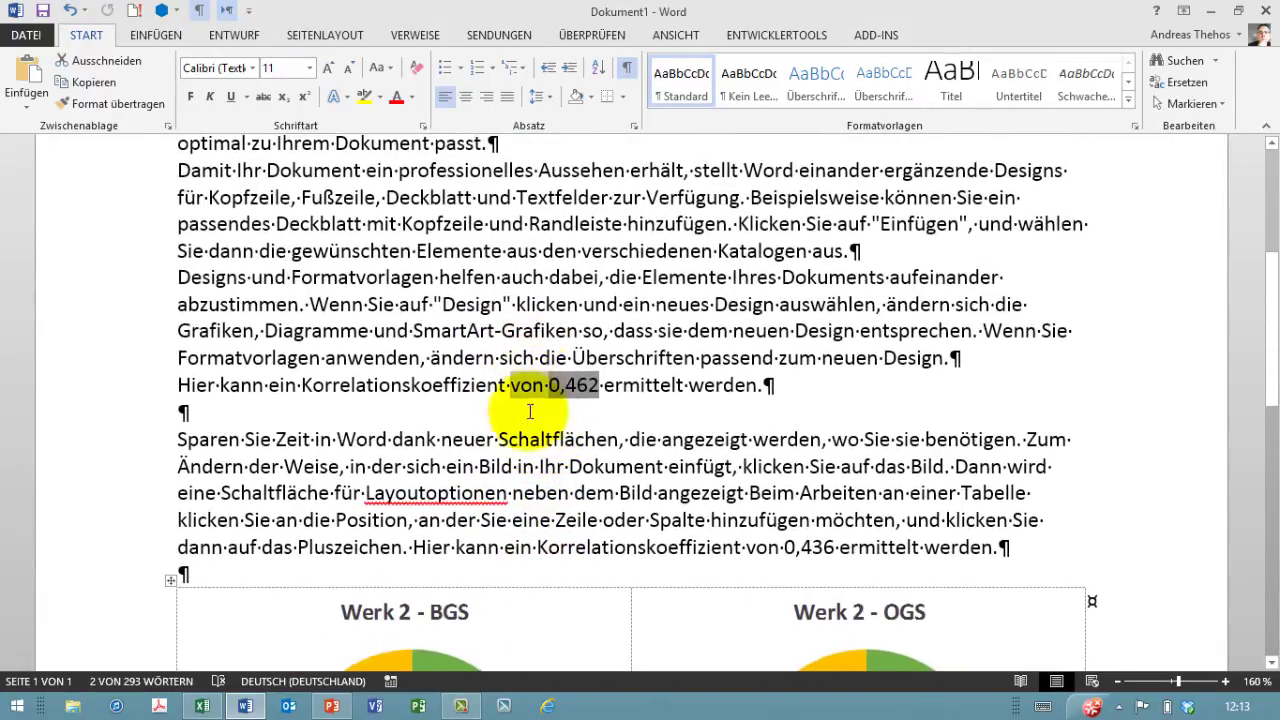
{"action": "scroll", "coordinate": [535, 430], "scroll_direction": "up", "scroll_amount": 1}
{"action": "scroll", "coordinate": [540, 450], "scroll_direction": "up", "scroll_amount": 3}
{"action": "scroll", "coordinate": [556, 484], "scroll_direction": "up", "scroll_amount": 2}
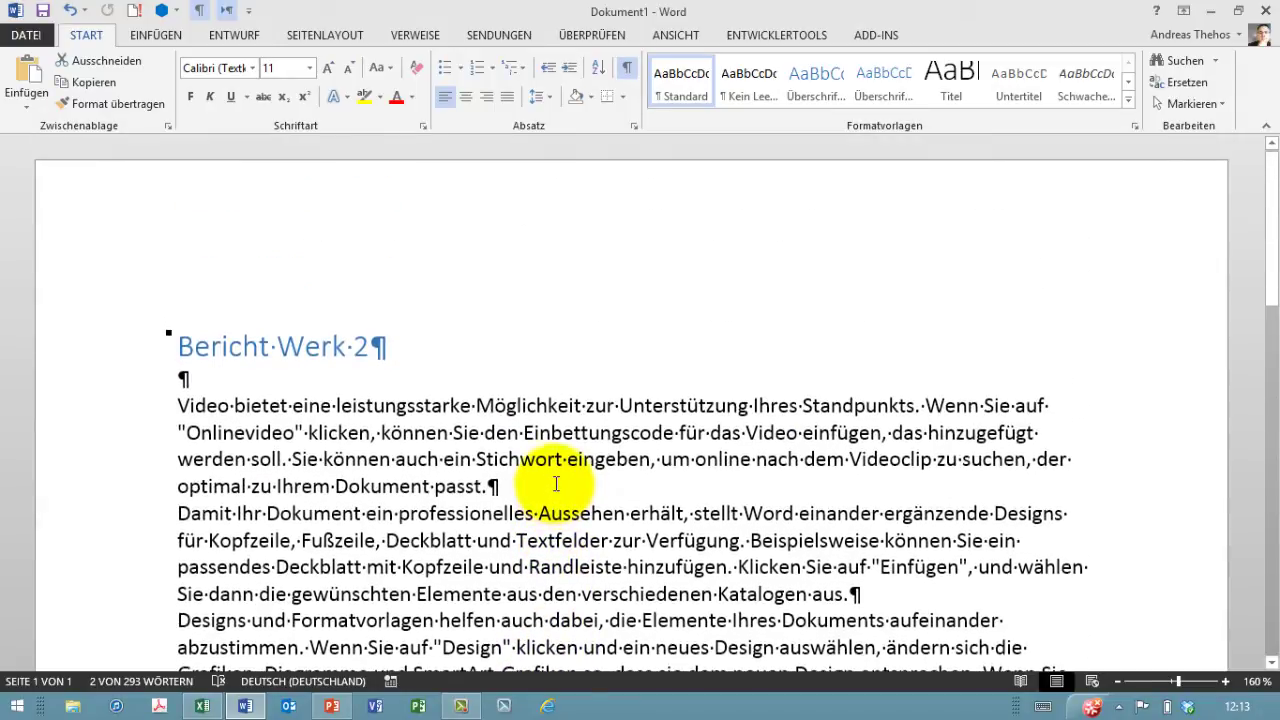
Step: Scroll the Excel sheet back to column A to view the whole plant table, ending in Word
{"action": "left_click", "coordinate": [202, 706]}
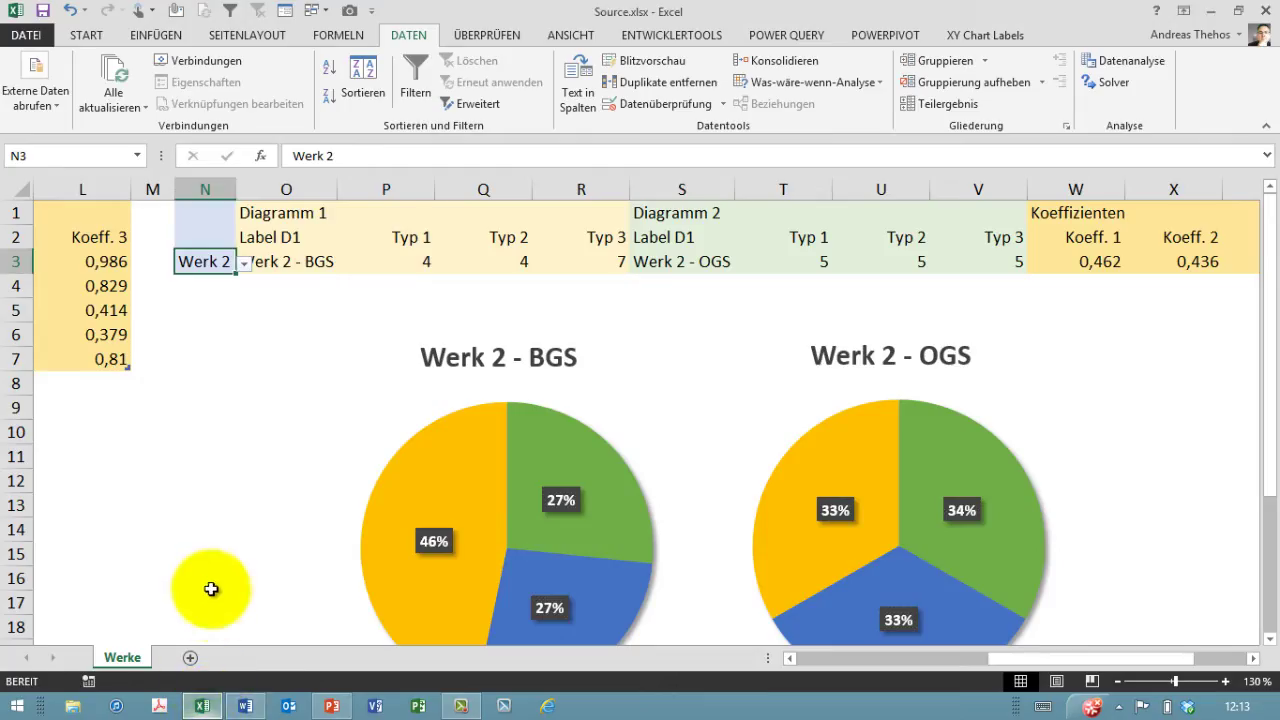
{"action": "left_click", "coordinate": [829, 658]}
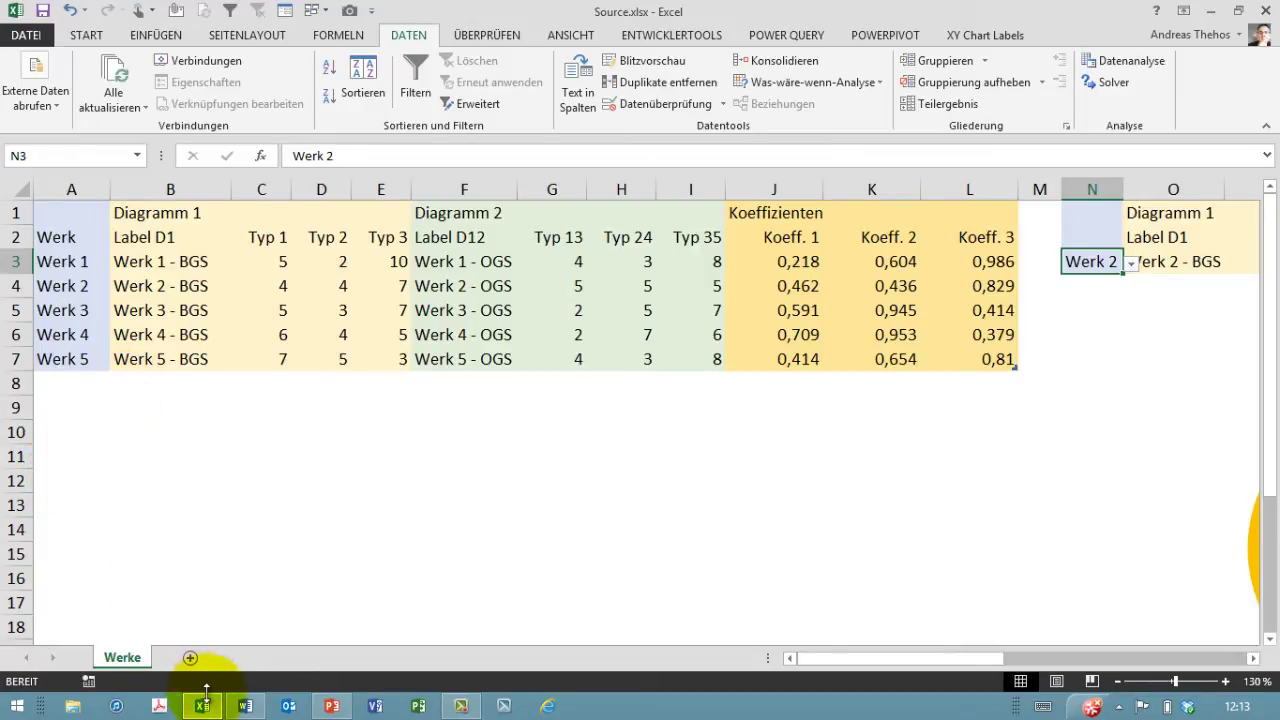
{"action": "left_click", "coordinate": [245, 706]}
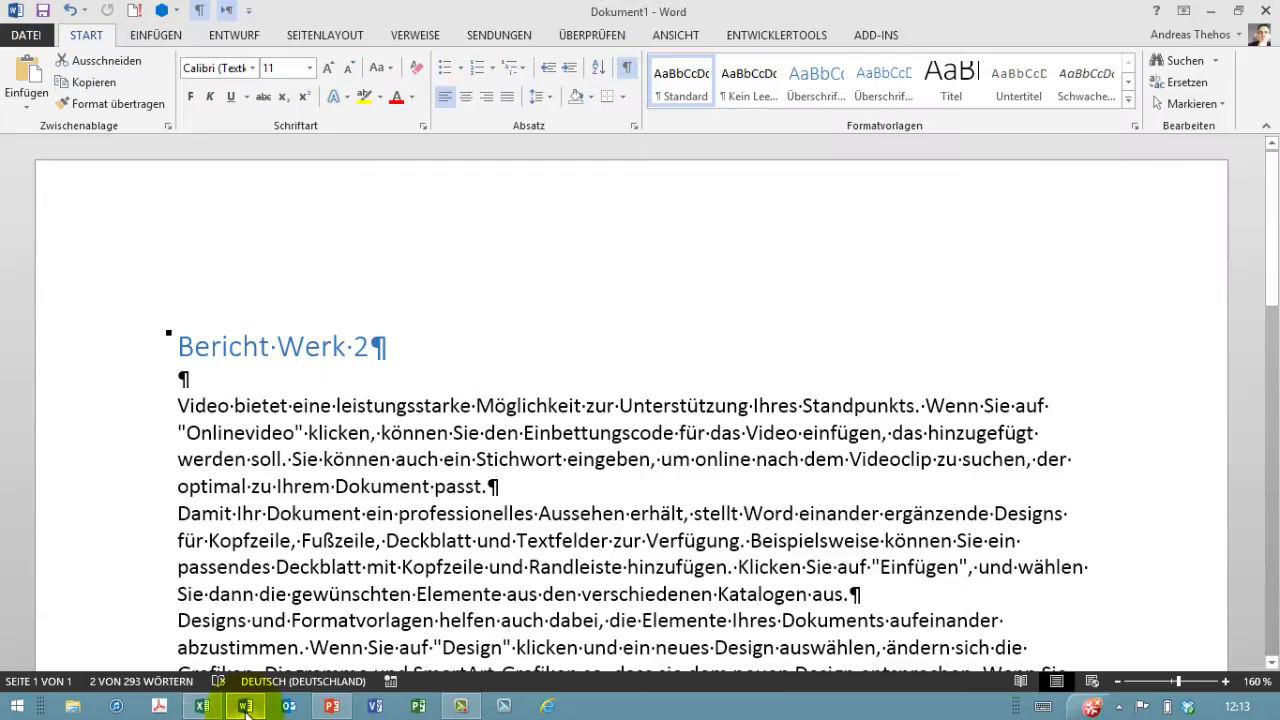
{"action": "left_click", "coordinate": [203, 707]}
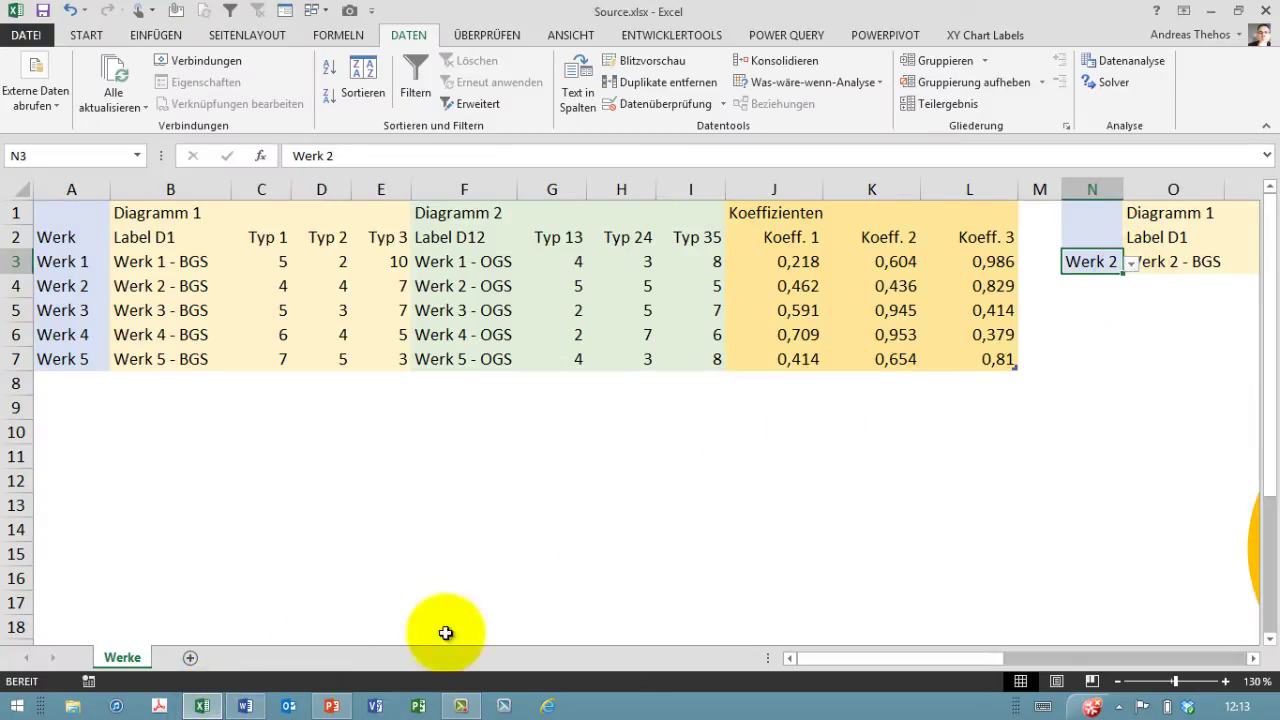
{"action": "left_click", "coordinate": [245, 706]}
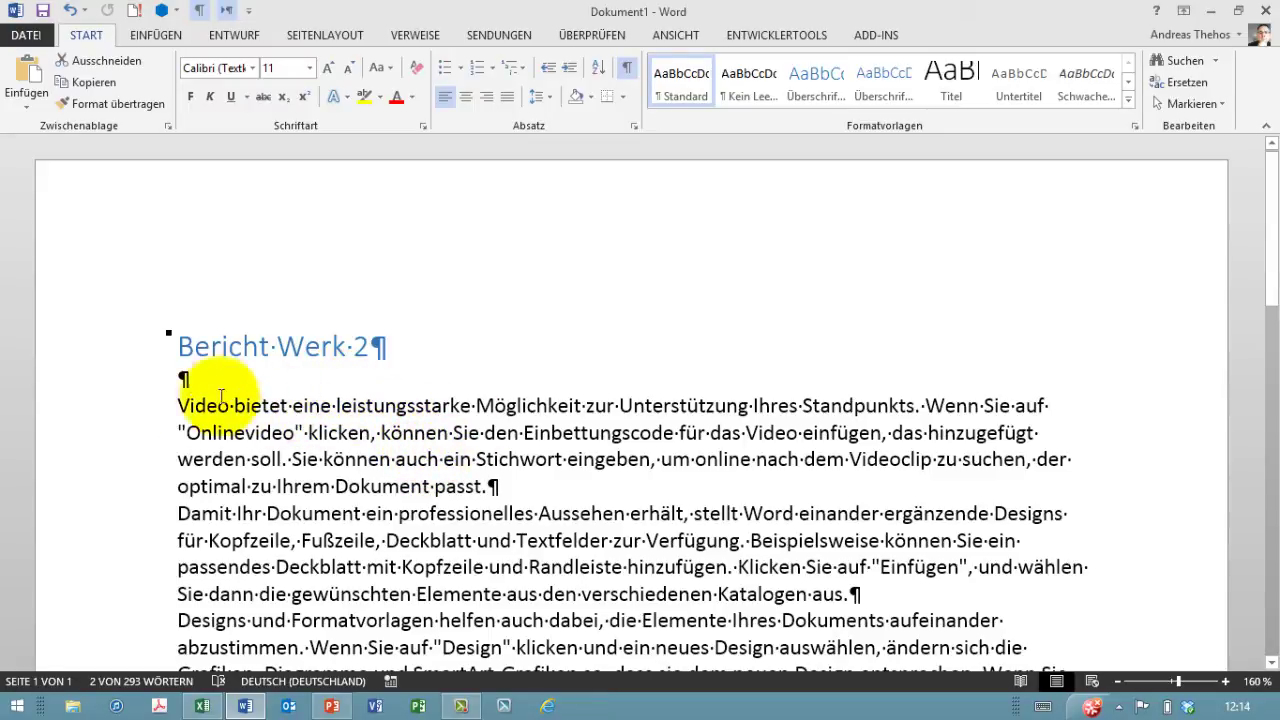
{"action": "left_click_drag", "start_coordinate": [178, 407], "coordinate": [262, 462]}
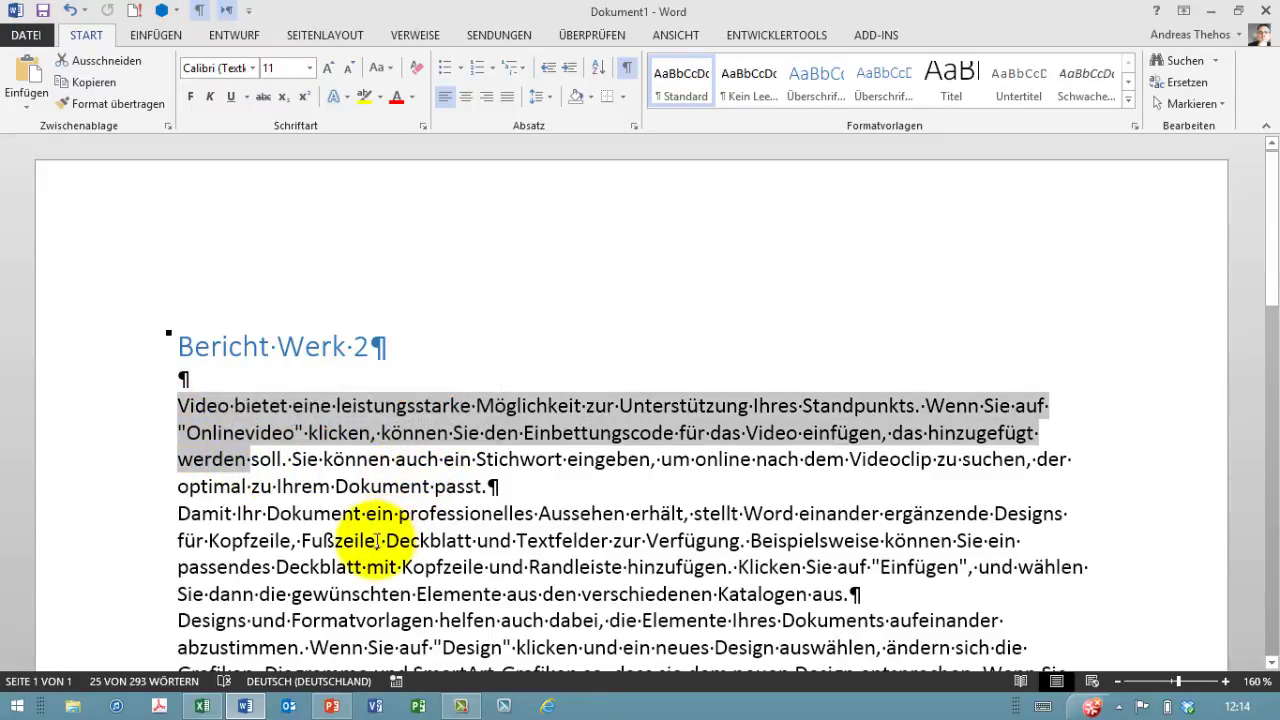
{"action": "scroll", "coordinate": [471, 523], "scroll_direction": "down", "scroll_amount": 4}
{"action": "scroll", "coordinate": [490, 520], "scroll_direction": "down", "scroll_amount": 5}
{"action": "scroll", "coordinate": [488, 522], "scroll_direction": "down", "scroll_amount": 1}
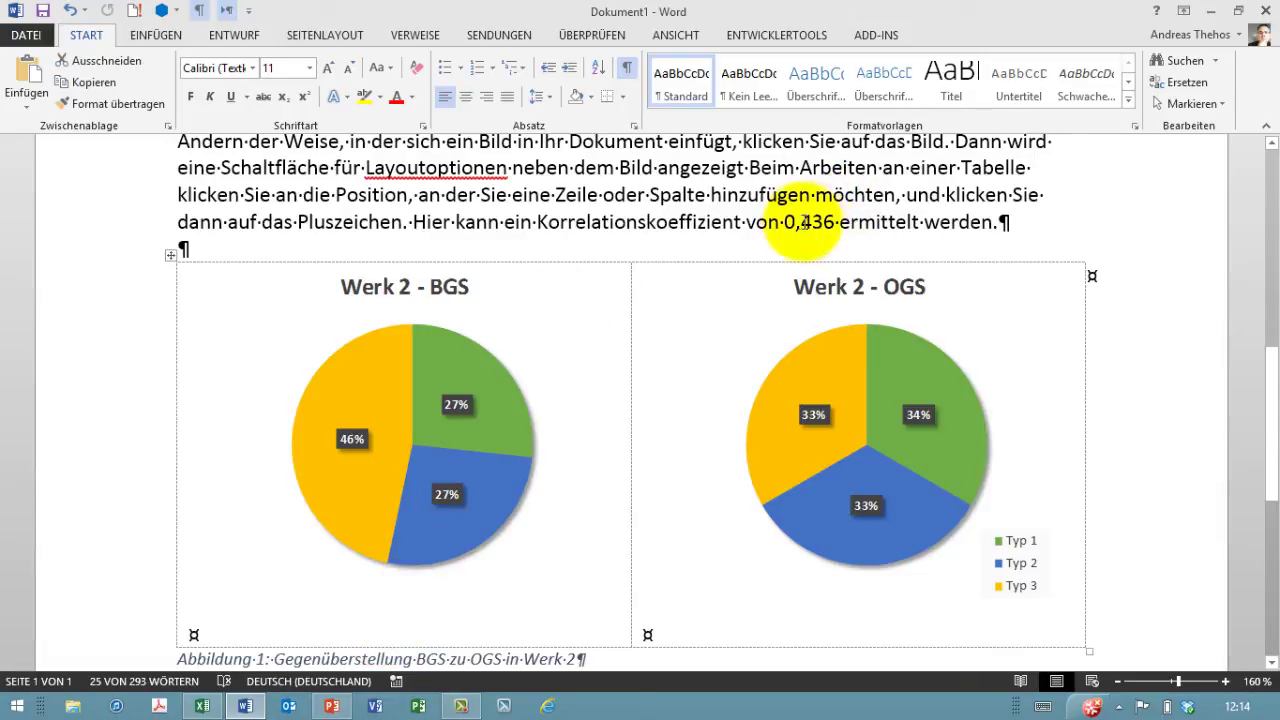
{"action": "double_click", "coordinate": [808, 222]}
{"action": "left_click", "coordinate": [683, 222]}
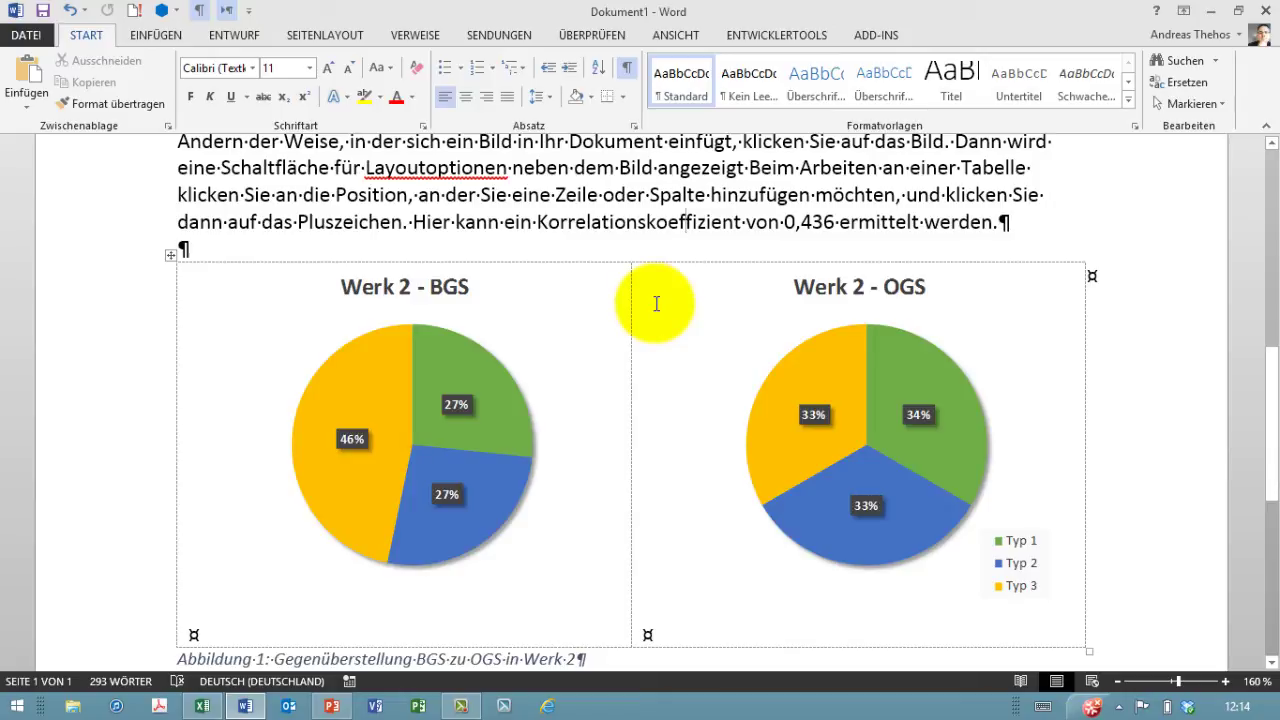
{"action": "key", "text": "alt+F9"}
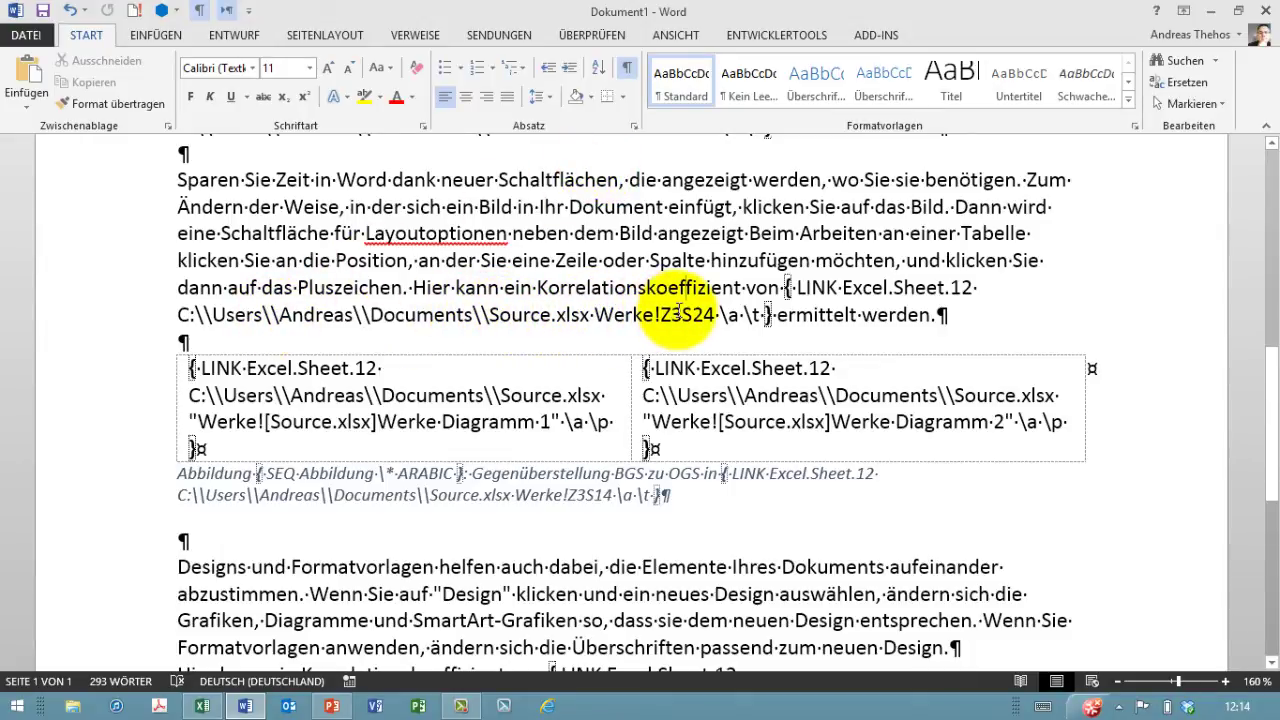
{"action": "scroll", "coordinate": [560, 320], "scroll_direction": "down", "scroll_amount": 1}
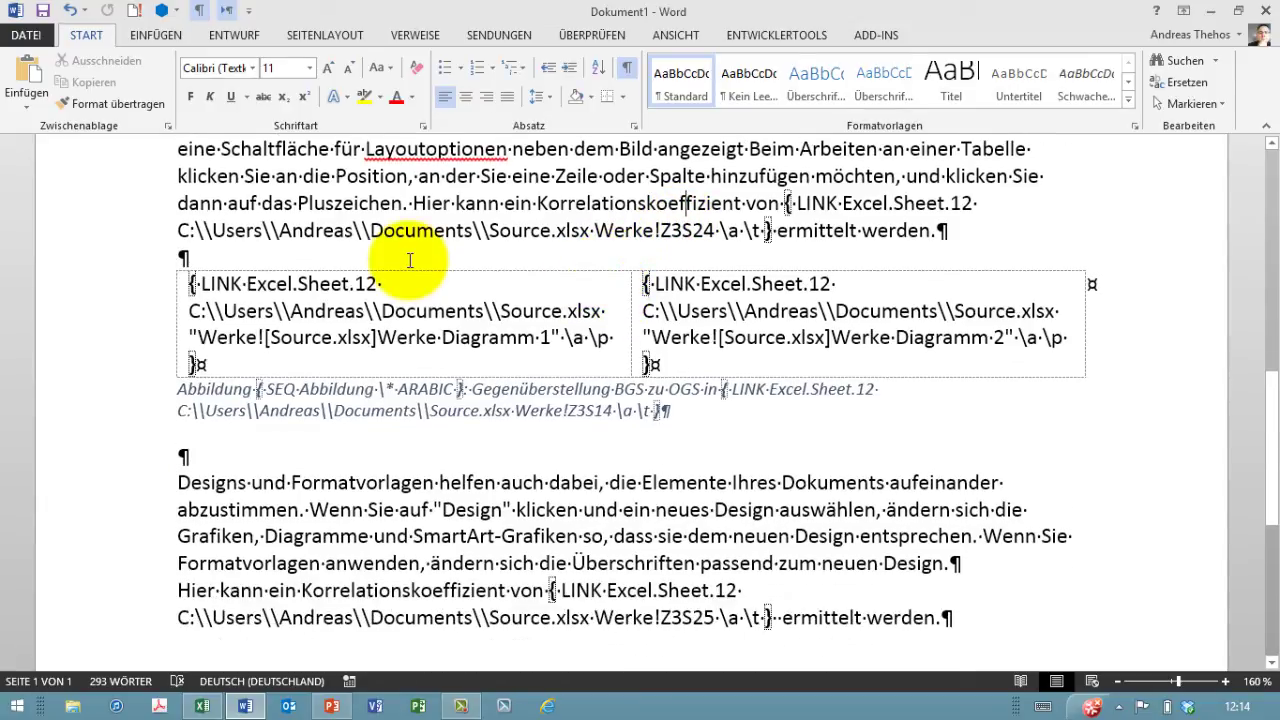
{"action": "key", "text": "alt+F9"}
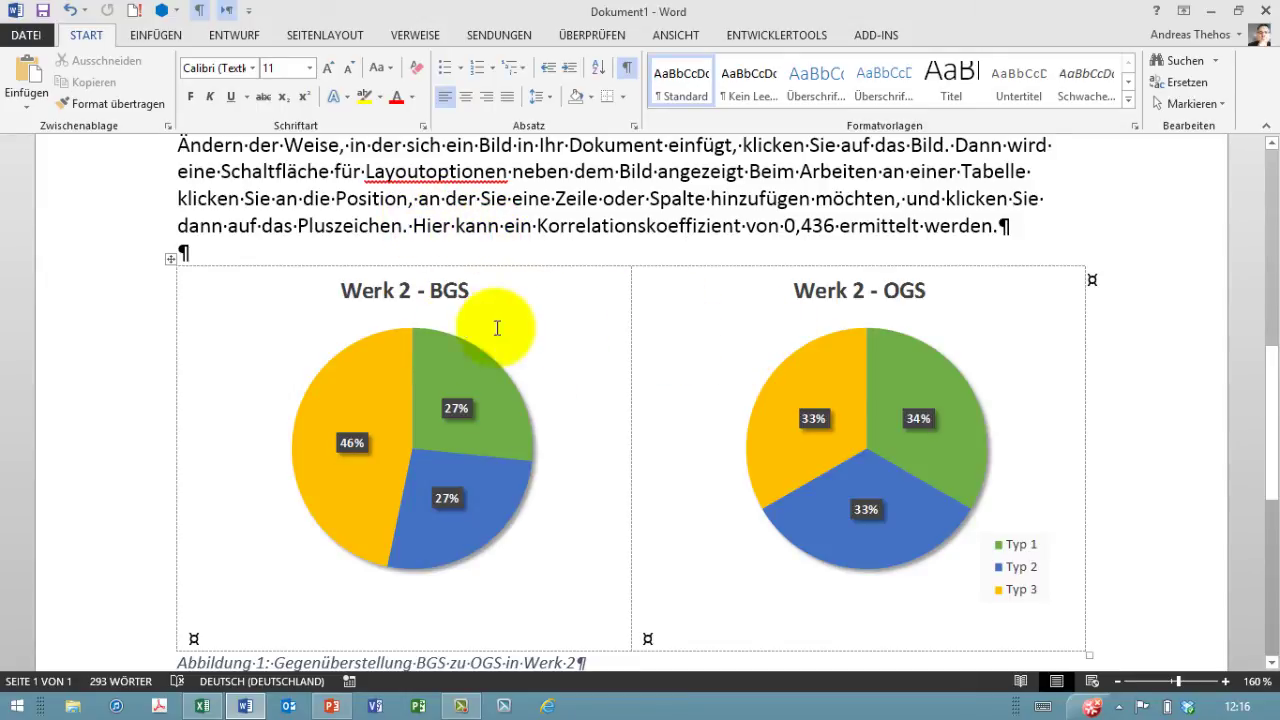
{"action": "scroll", "coordinate": [1246, 420], "scroll_direction": "down", "scroll_amount": 1}
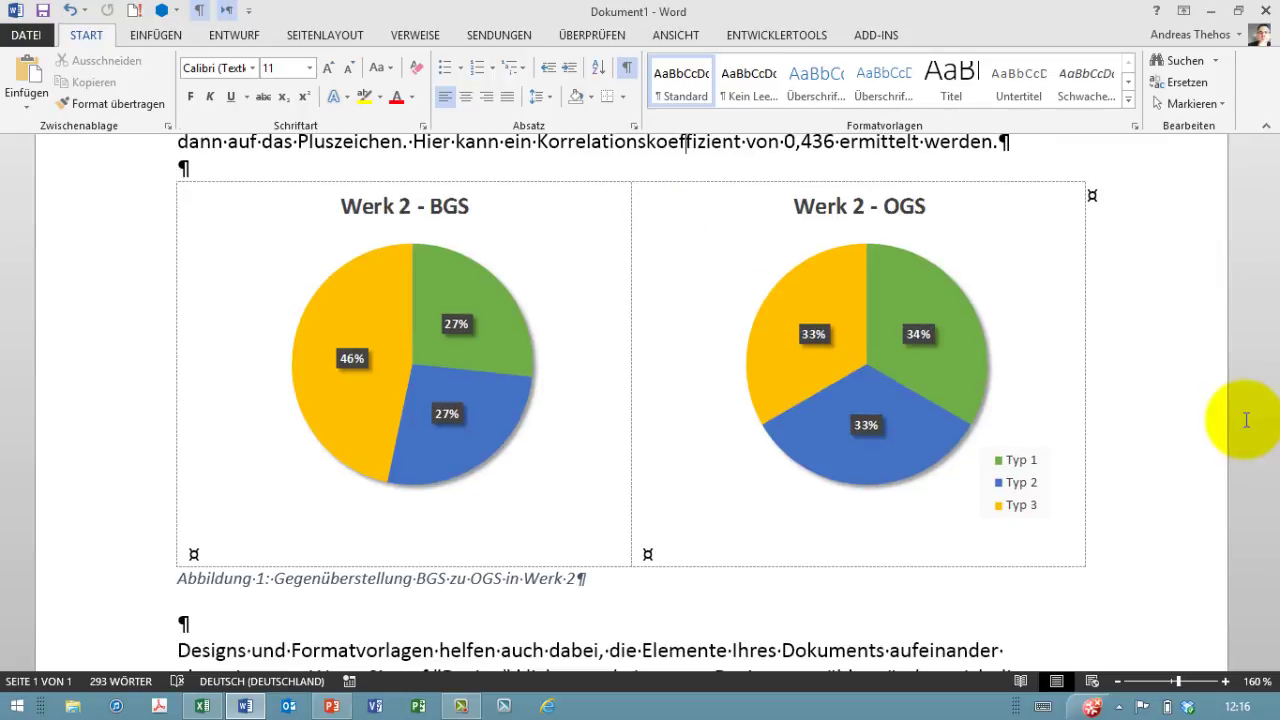